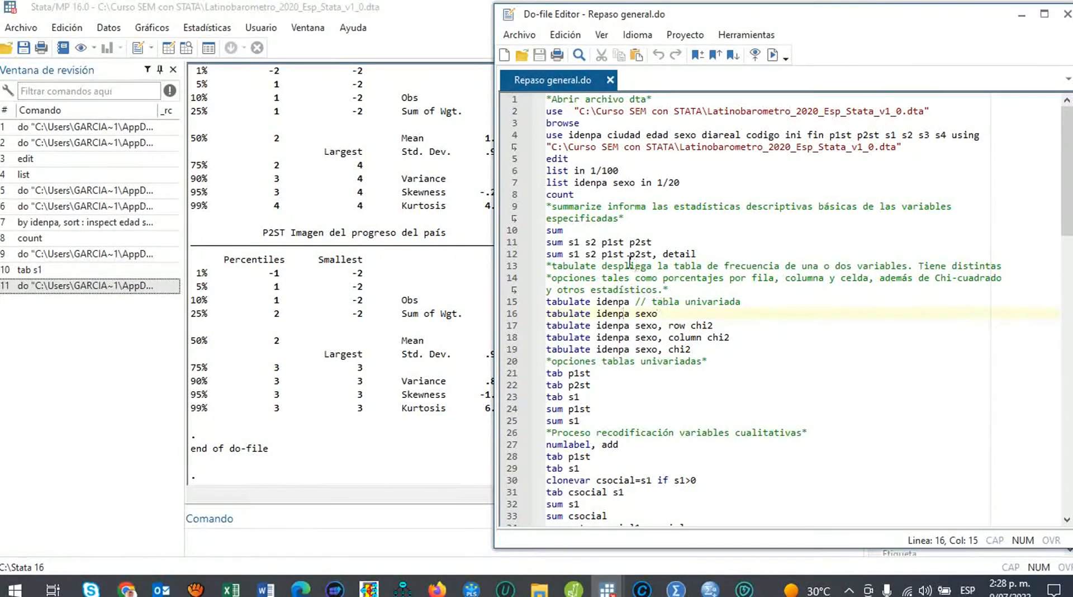
Run only the do-file line "tabulate idenpa // tabla univariada" and bring its frequency table into full view.
left_click(575, 279)
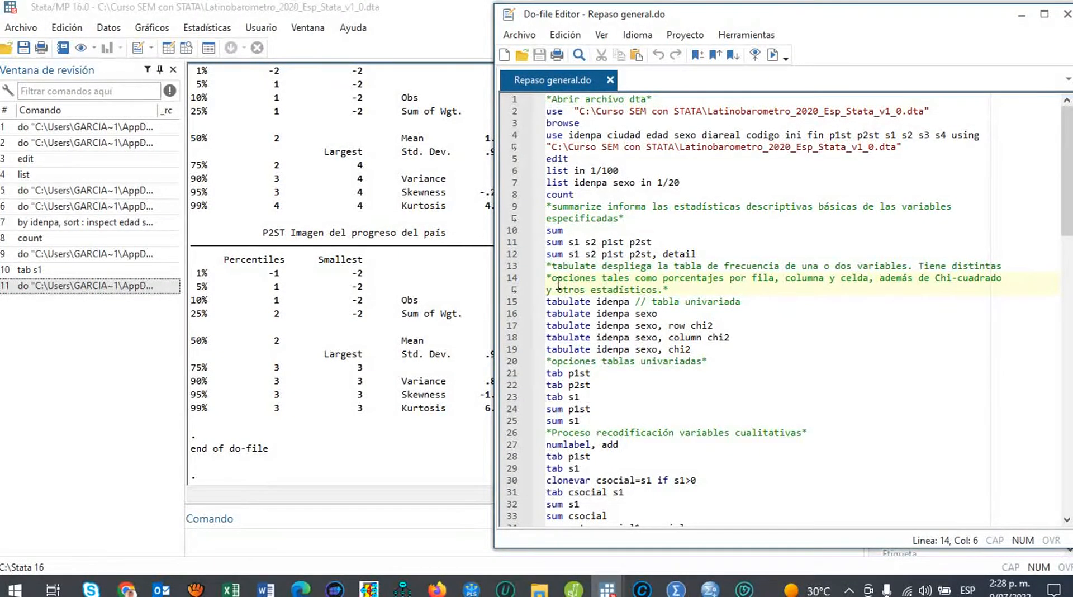
left_click_drag(548, 304, 748, 304)
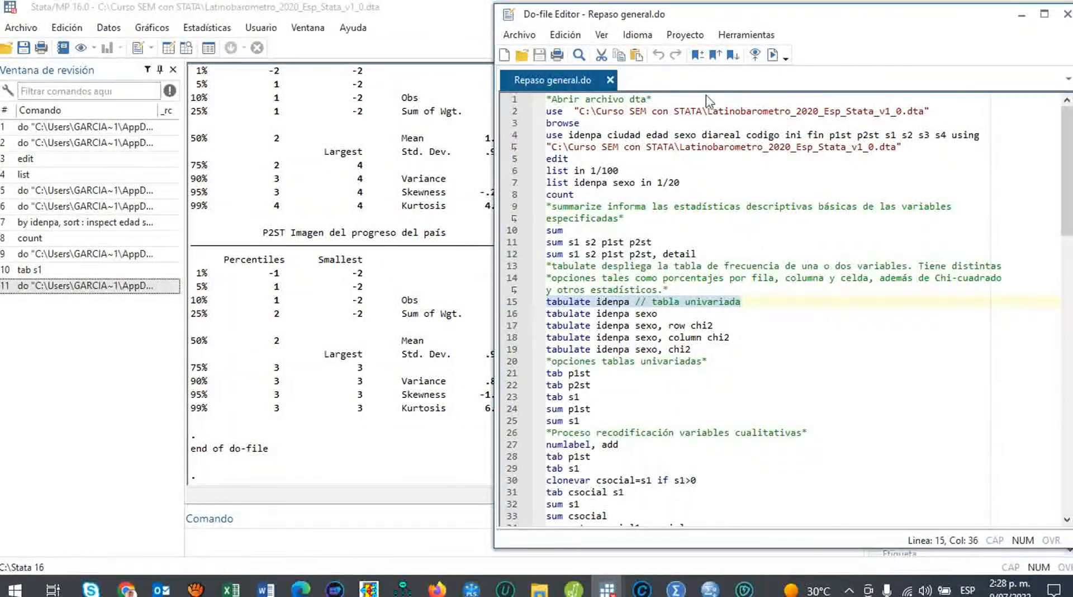
left_click(773, 55)
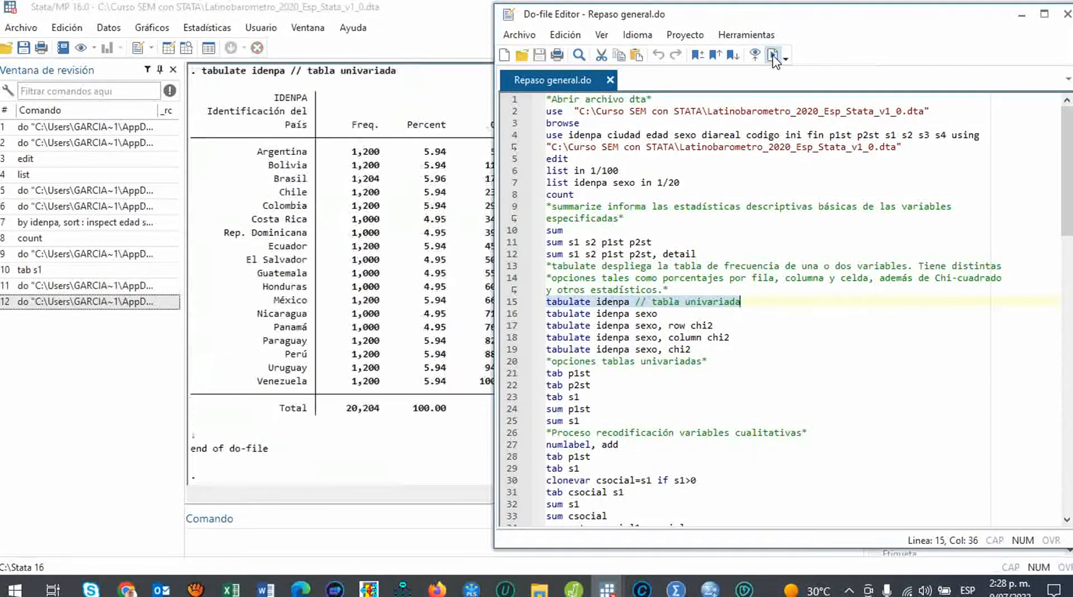
left_click(308, 446)
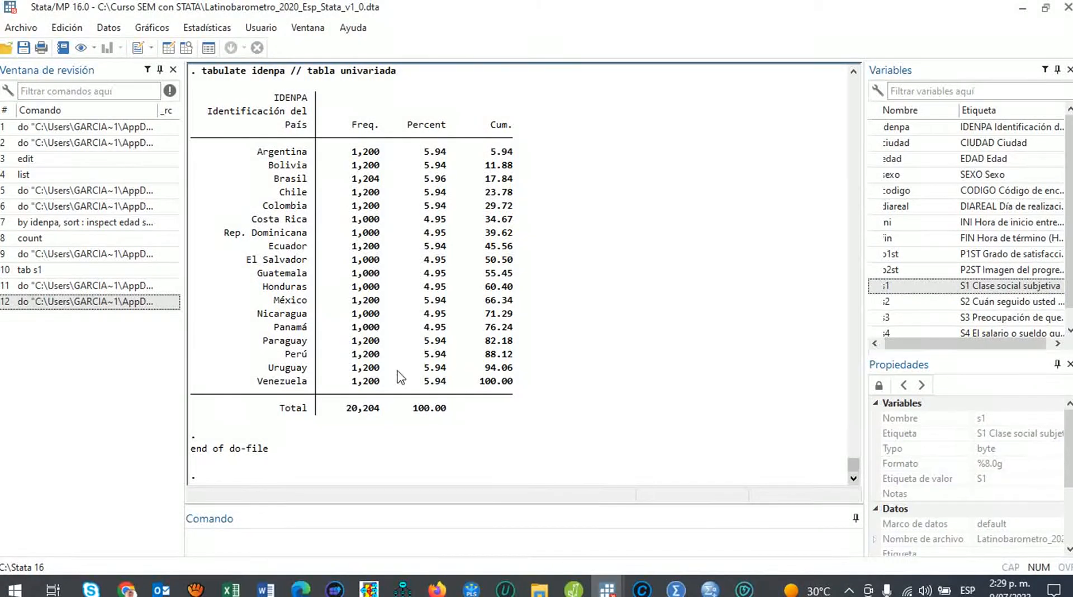
left_click(420, 545)
Check the two-way tabulate line in the do-file and run it in short form as the direct command "tab idenpa sexo".
mouse_move(709, 588)
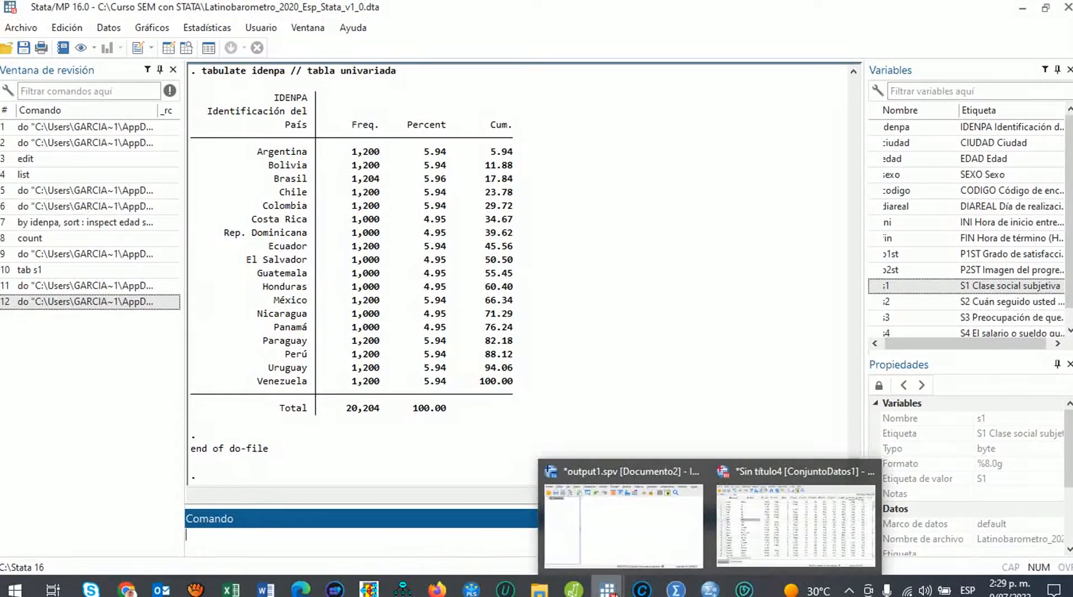
mouse_move(607, 589)
left_click(679, 554)
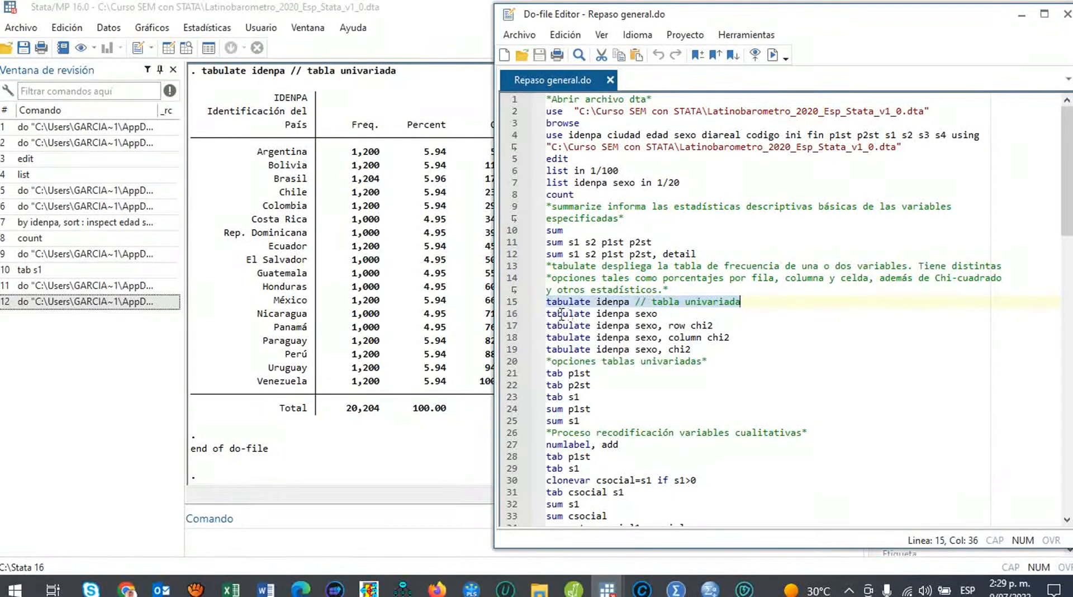
left_click_drag(546, 314, 659, 314)
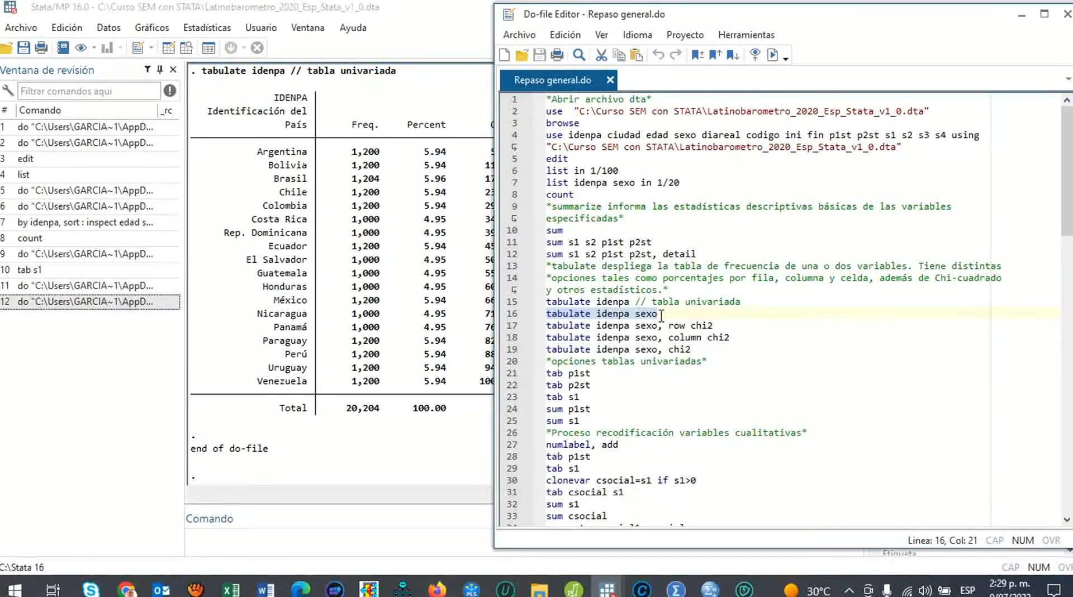
left_click(274, 539)
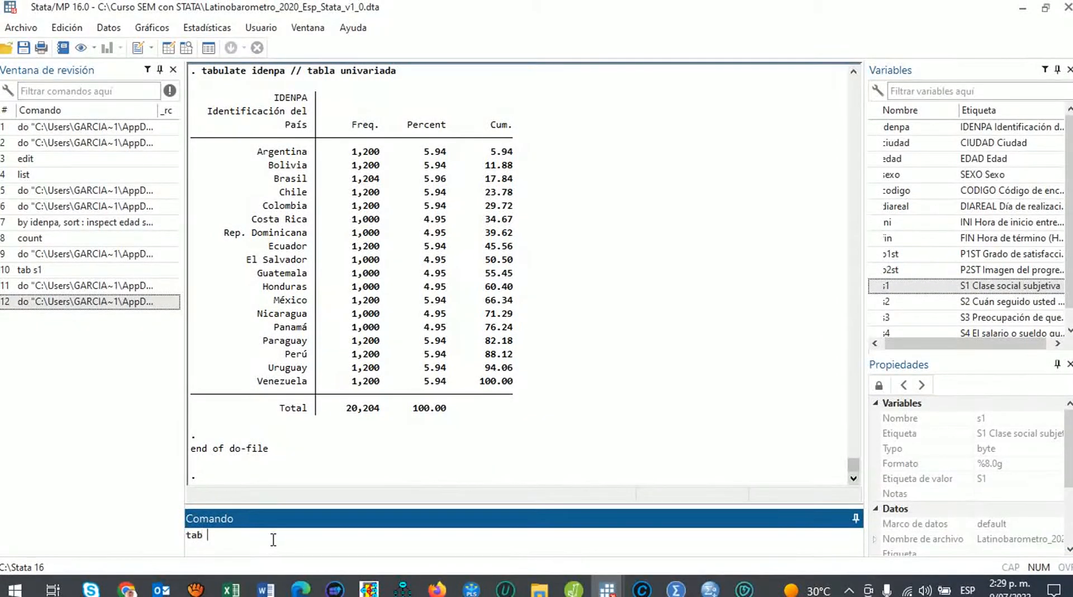
type("b")
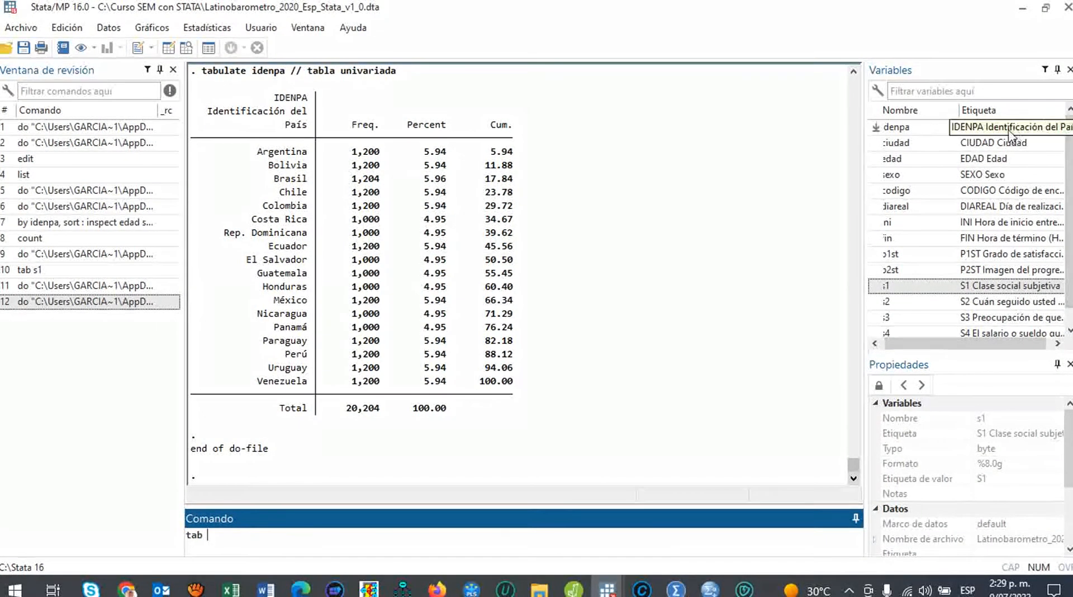
left_click(897, 129)
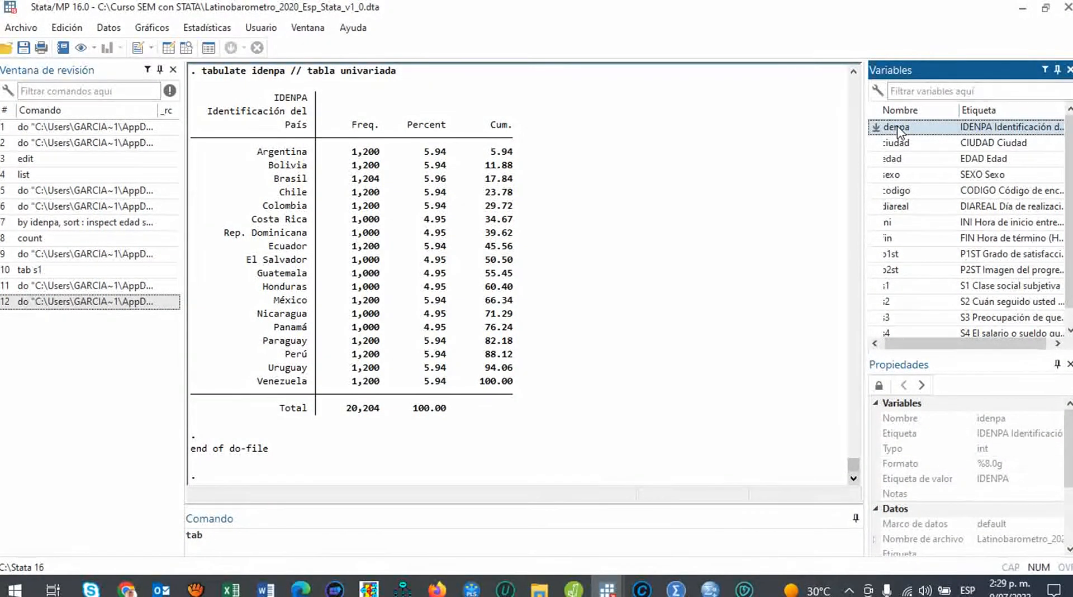
double_click(897, 129)
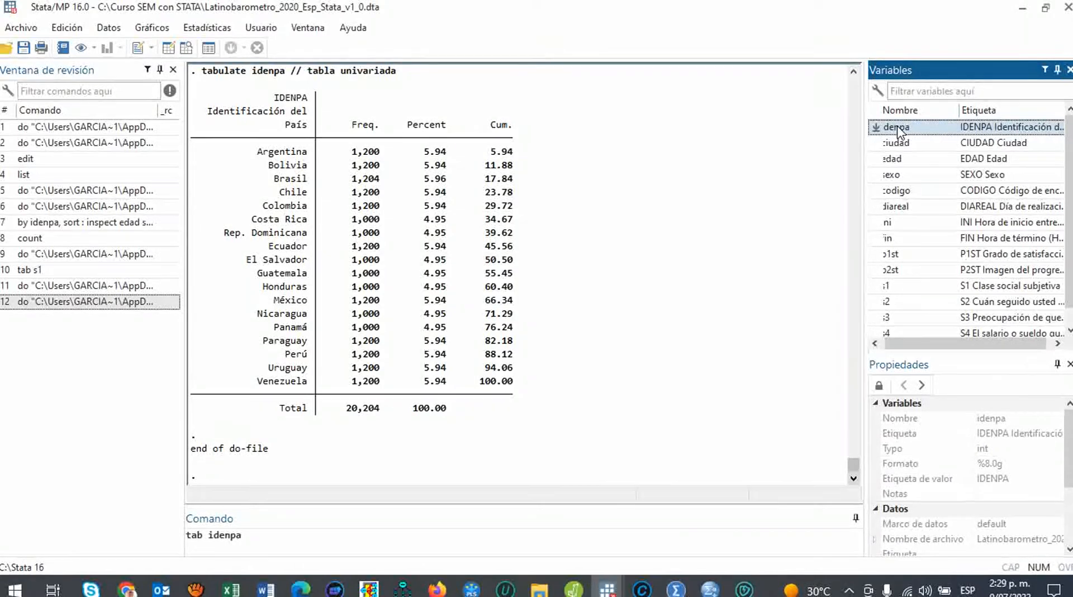
double_click(895, 175)
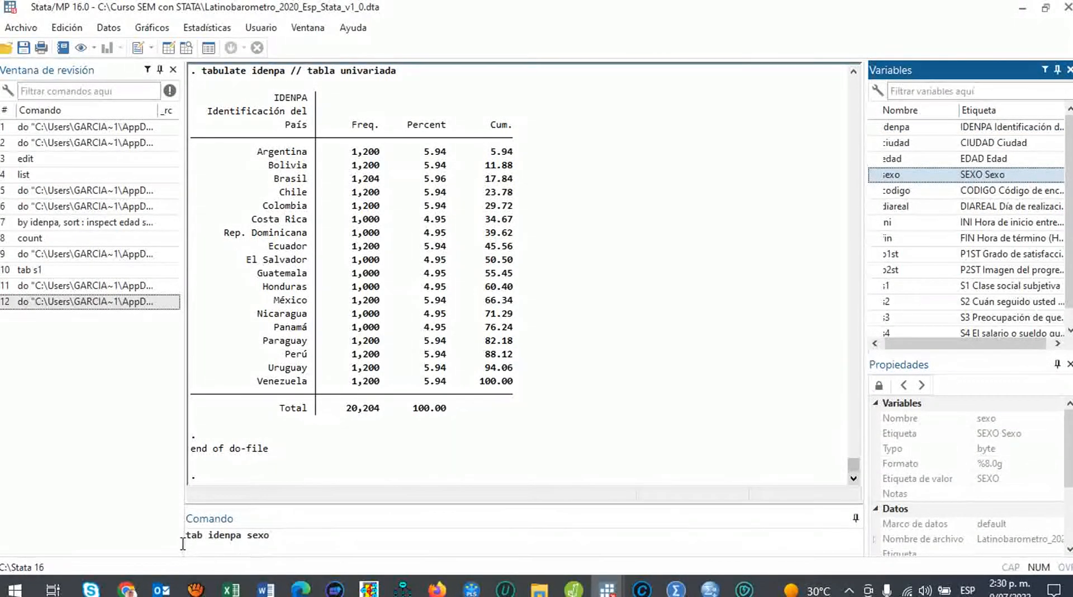
left_click(298, 538)
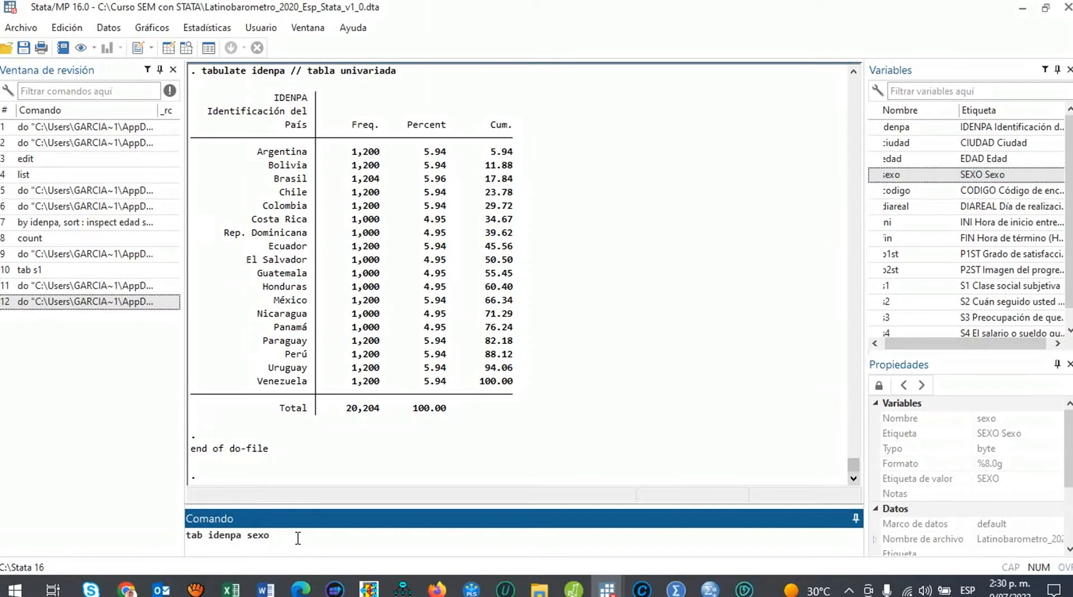
key("Return")
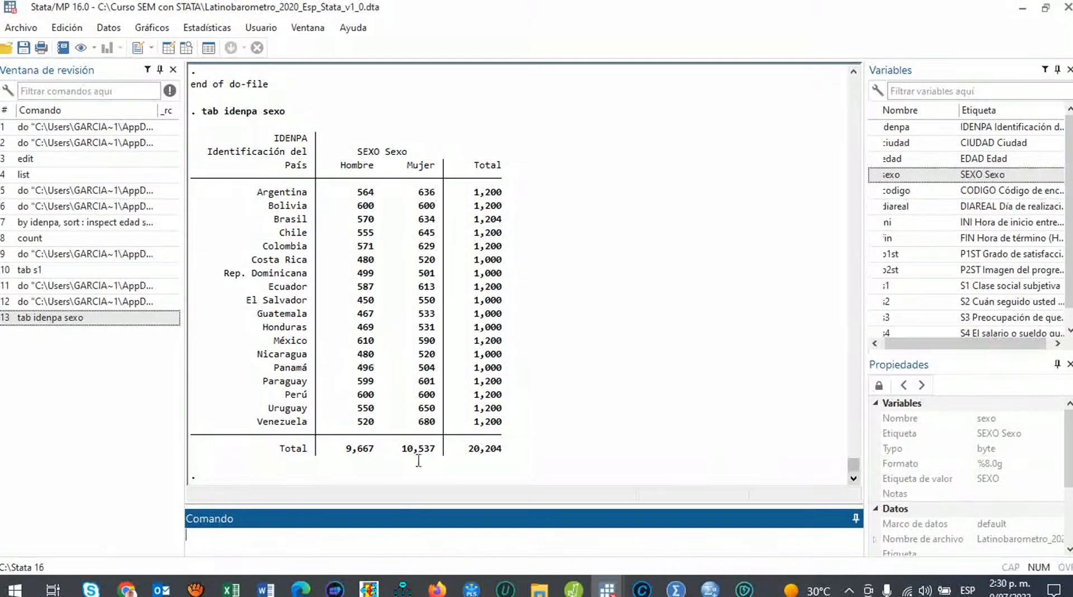
Run only the do-file line "tabulate idenpa sexo, row chi2" from Repaso general.do.
mouse_move(608, 588)
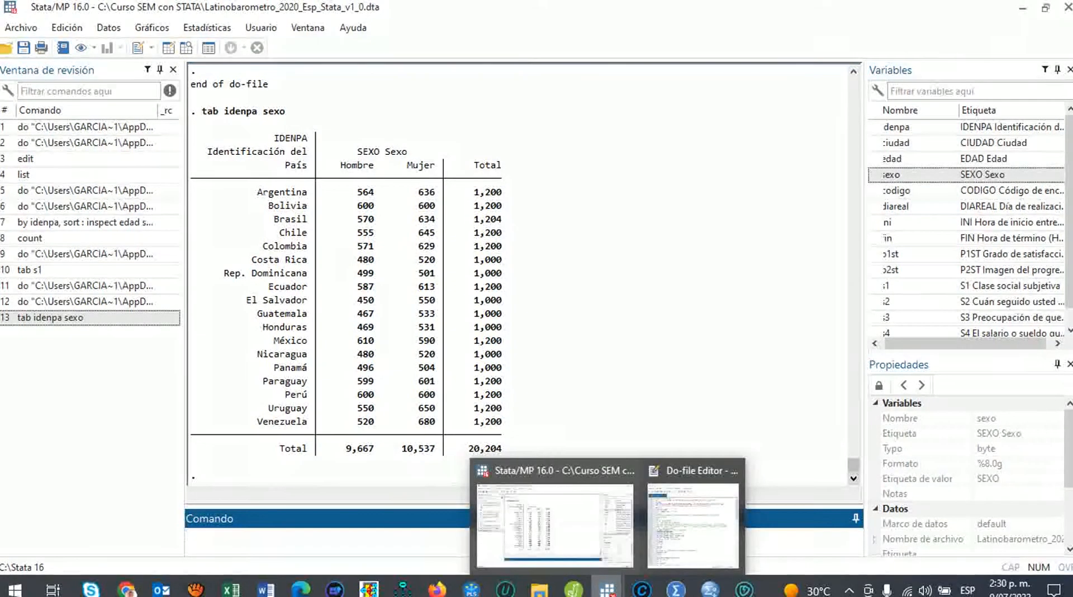
left_click(695, 557)
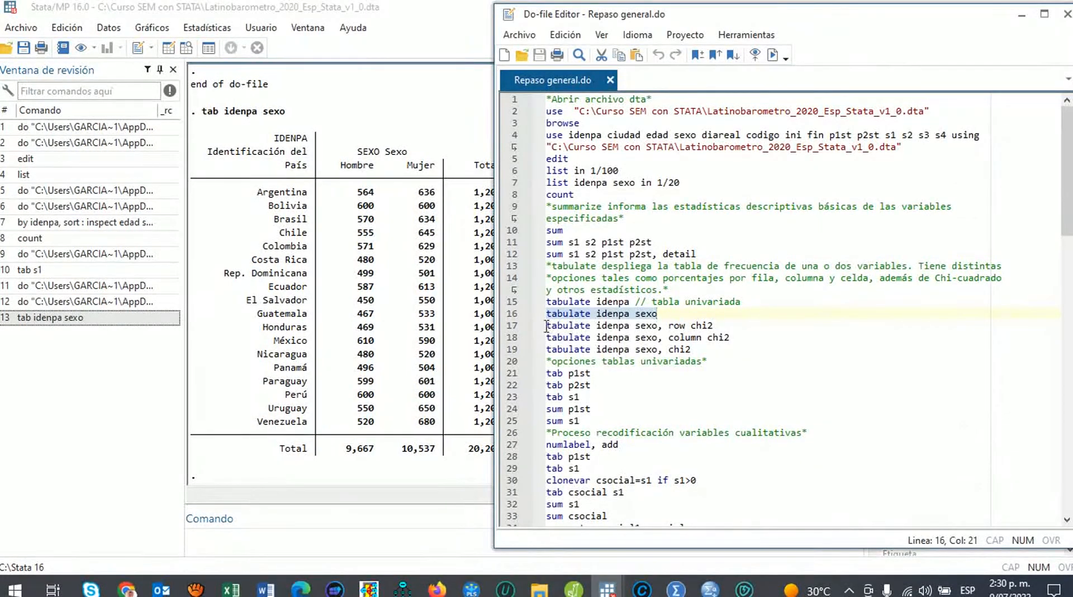
left_click_drag(547, 326, 720, 330)
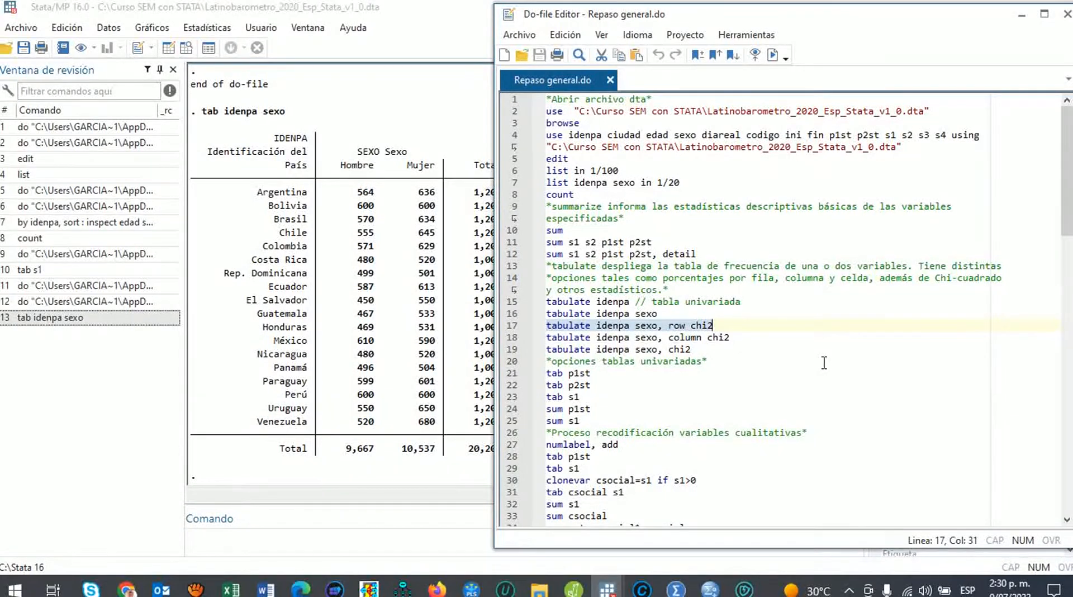
left_click(775, 56)
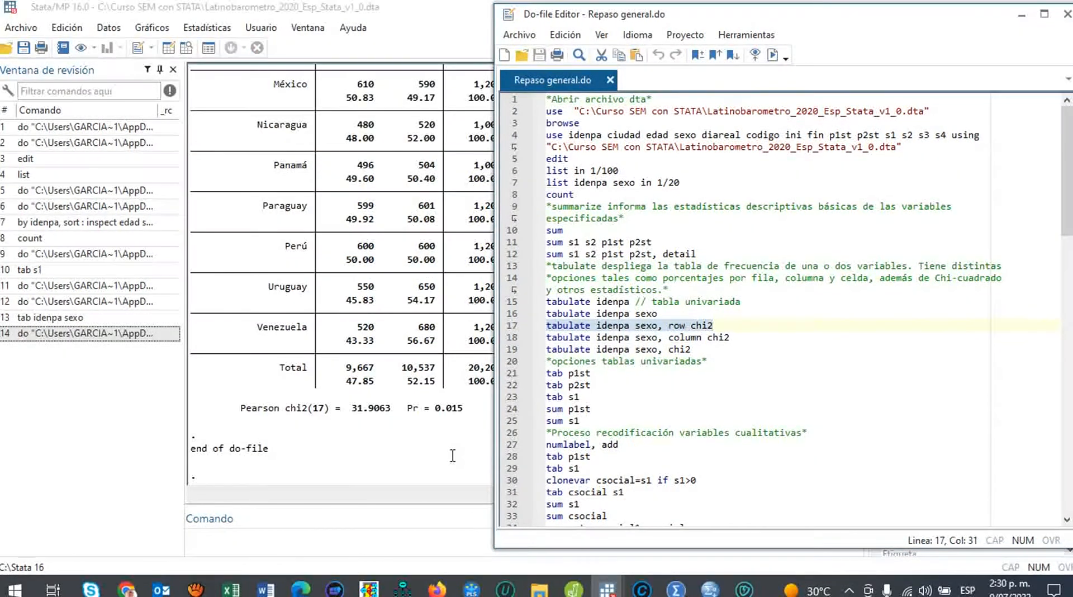
Examine the row percentages of men and women per country, and highlight the Pearson chi2 line under the table.
left_click(360, 548)
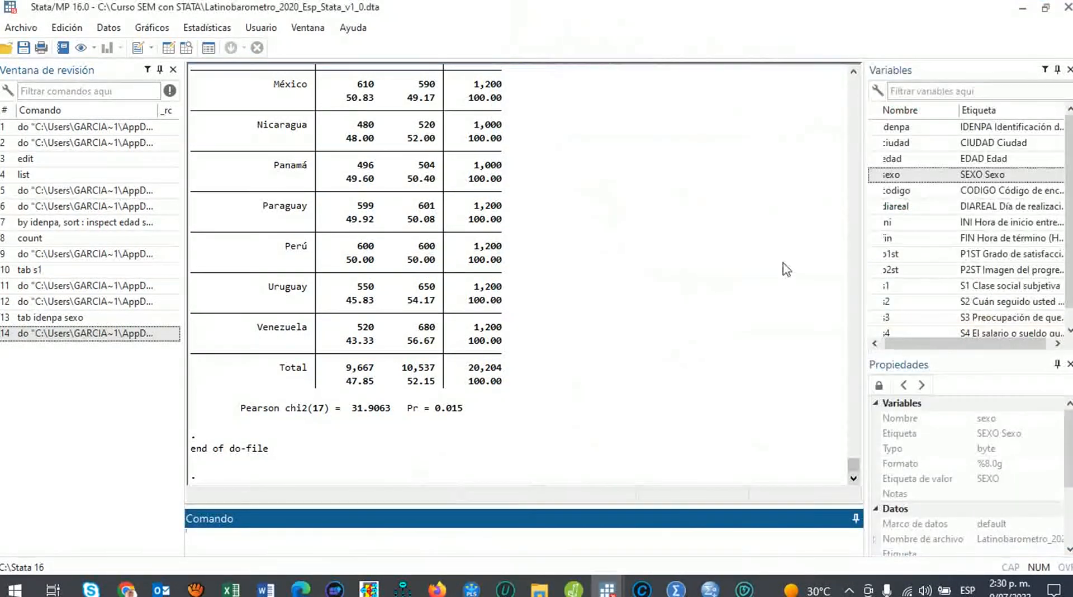
left_click(854, 72)
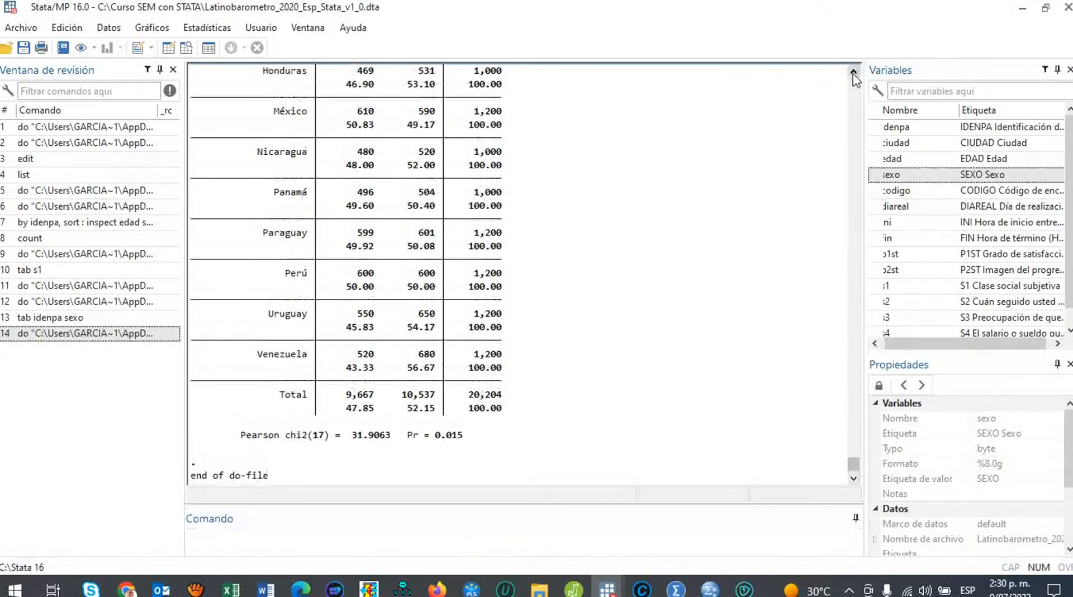
left_click(854, 71)
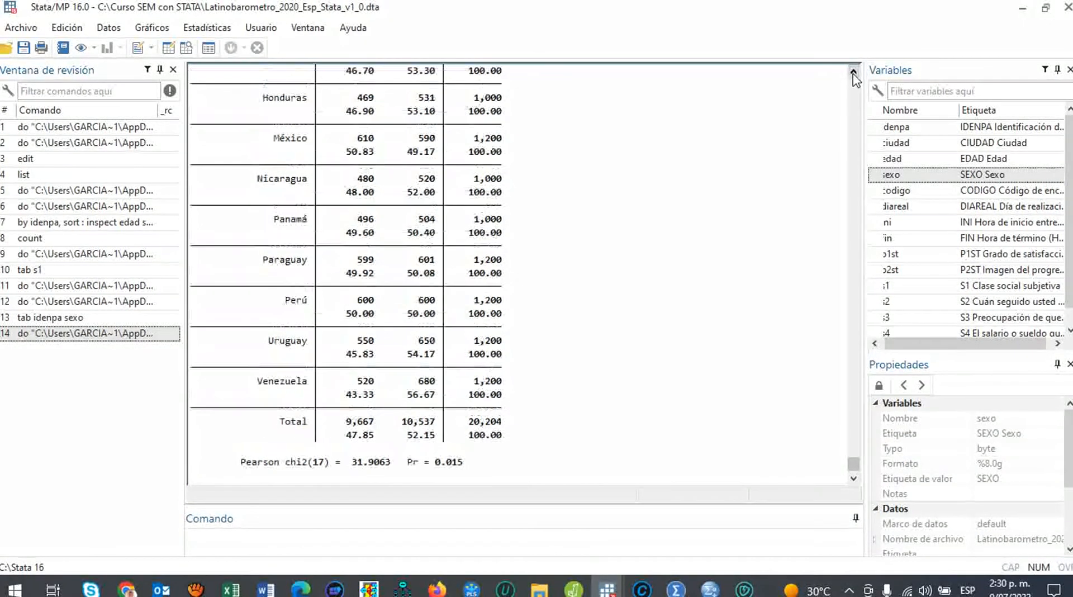
left_click(854, 71)
left_click(854, 72)
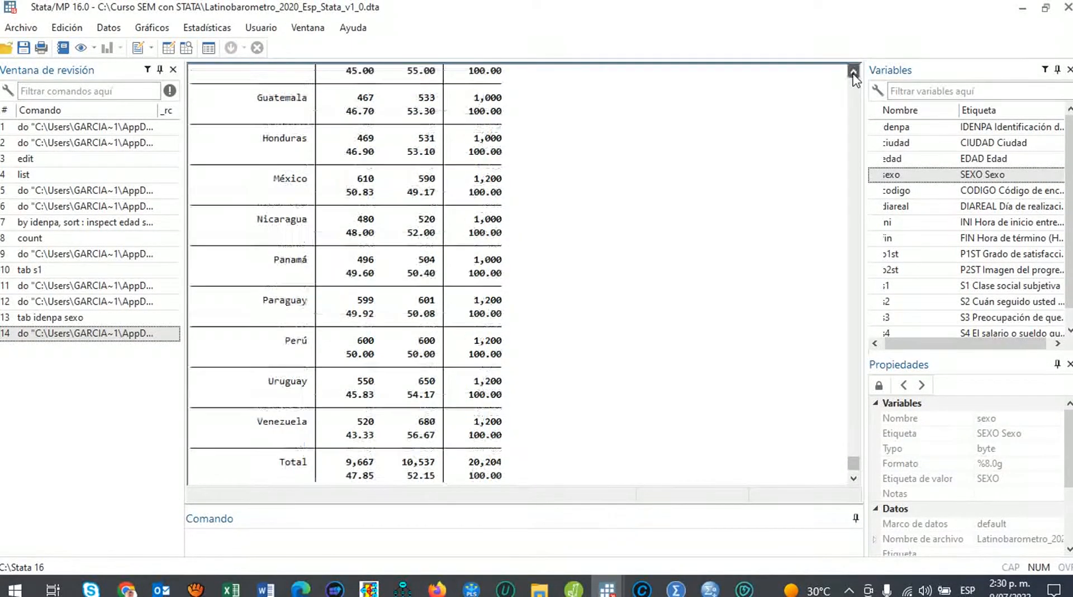
left_click(853, 72)
left_click(853, 72)
left_click(853, 72)
left_click(853, 72)
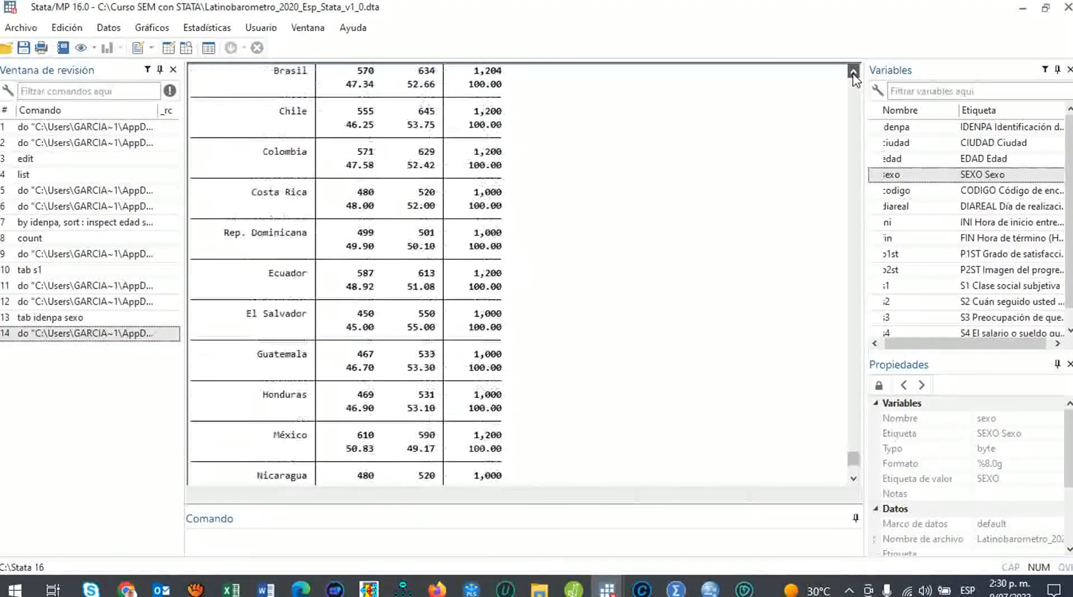
left_click(854, 71)
left_click(854, 72)
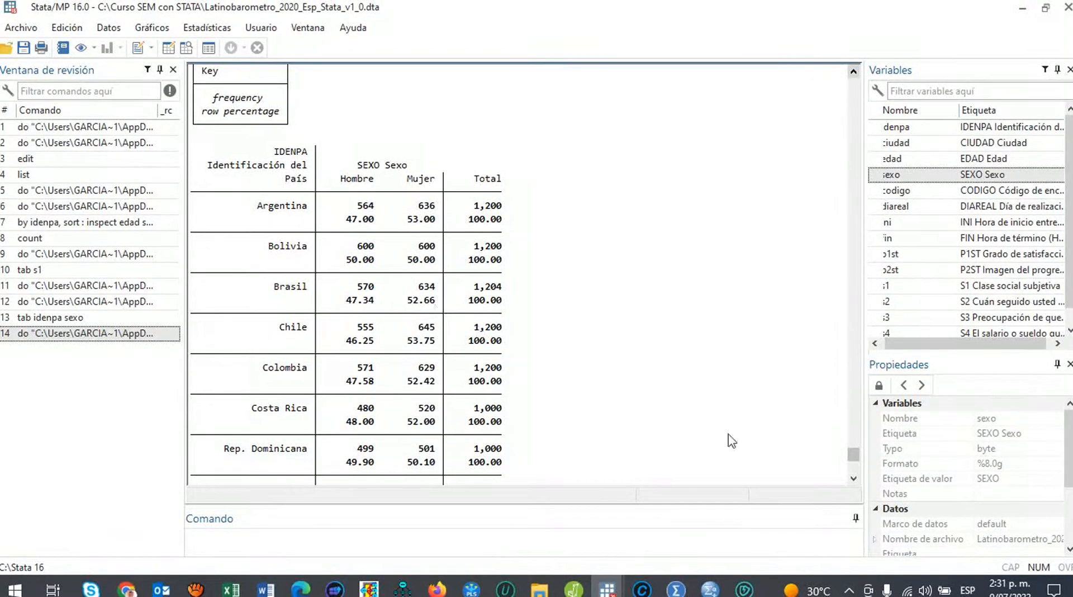
left_click(854, 479)
left_click_drag(854, 480, 854, 480)
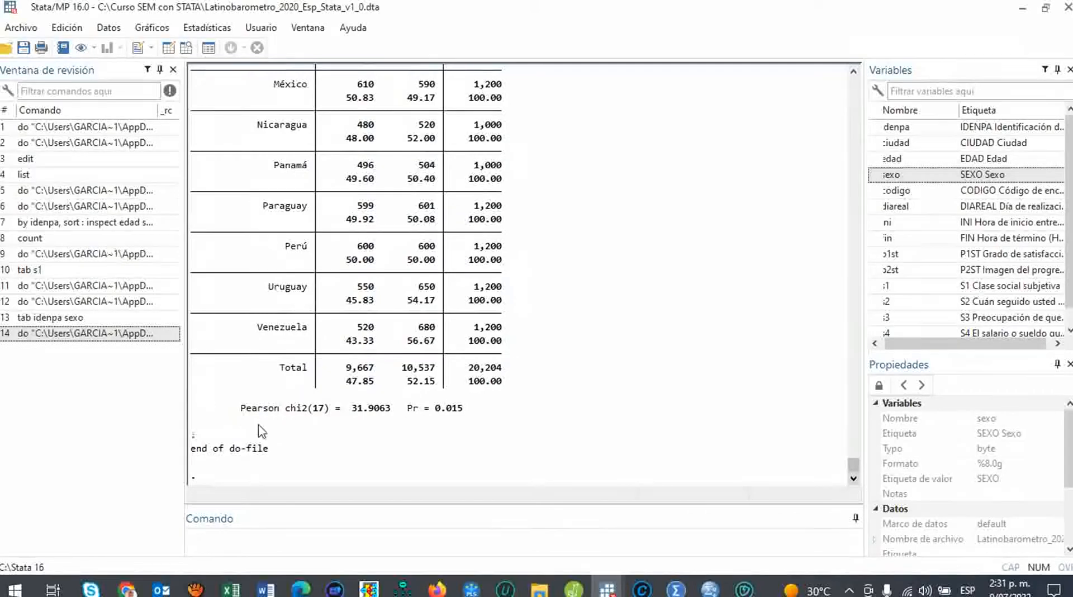
left_click_drag(239, 413, 492, 415)
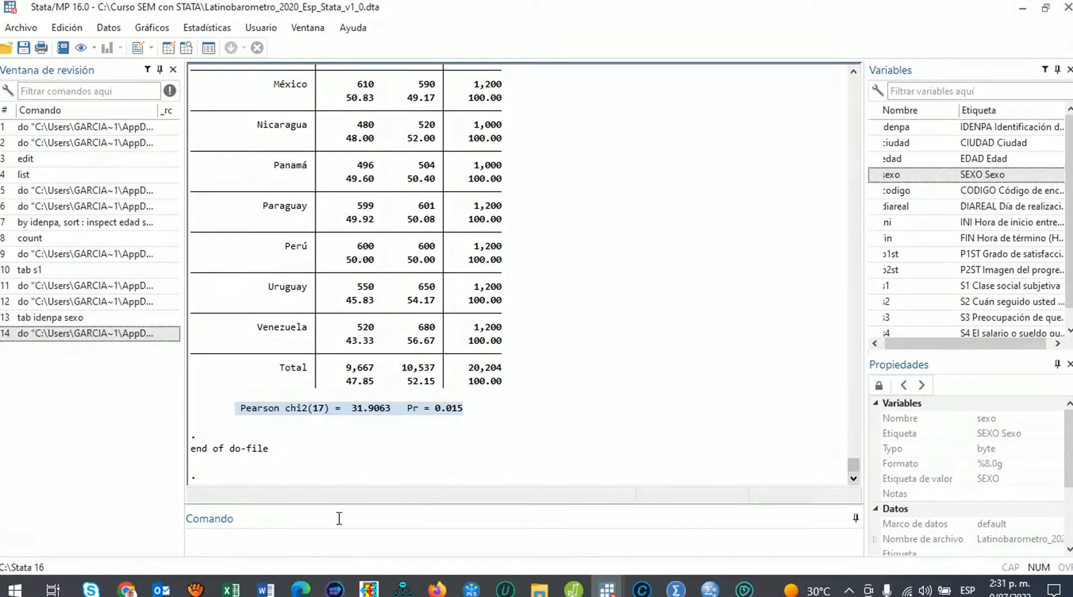
Run only the do-file line "tabulate idenpa sexo, column chi2" from Repaso general.do.
left_click(344, 537)
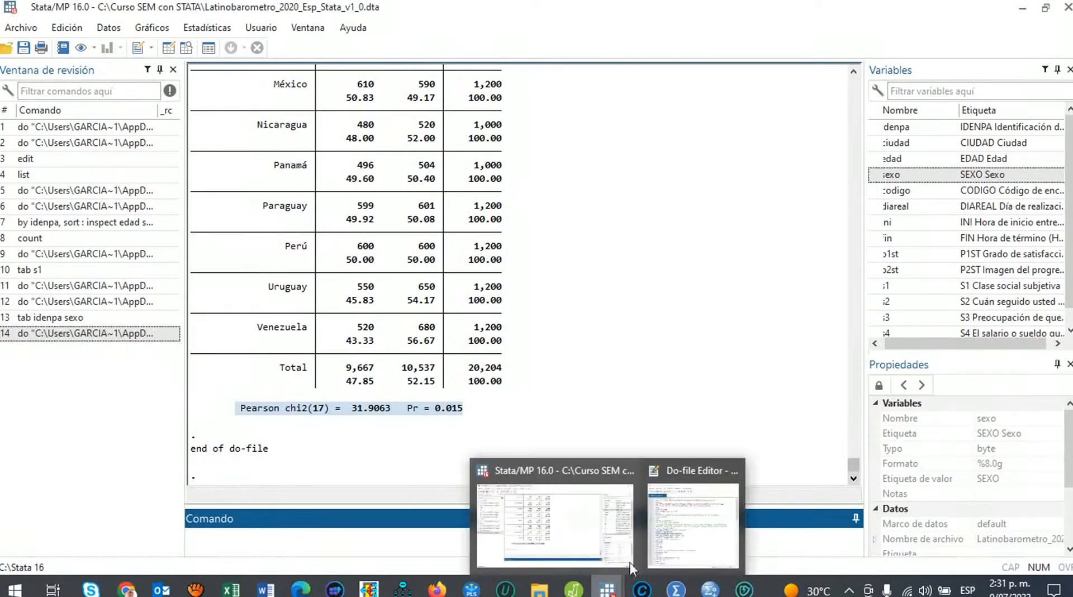
left_click(687, 528)
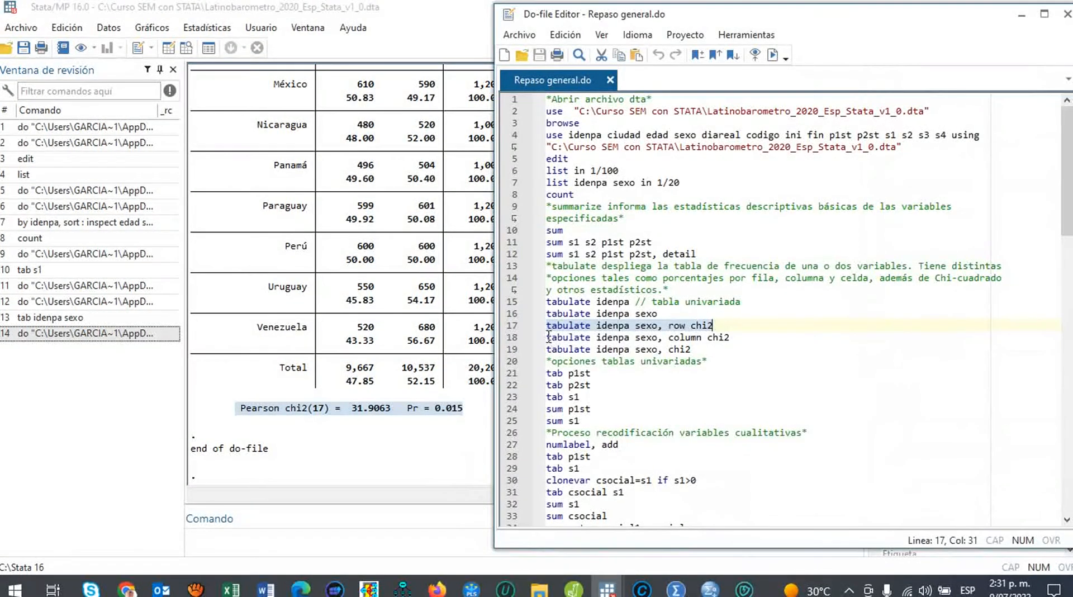
left_click_drag(548, 337, 734, 337)
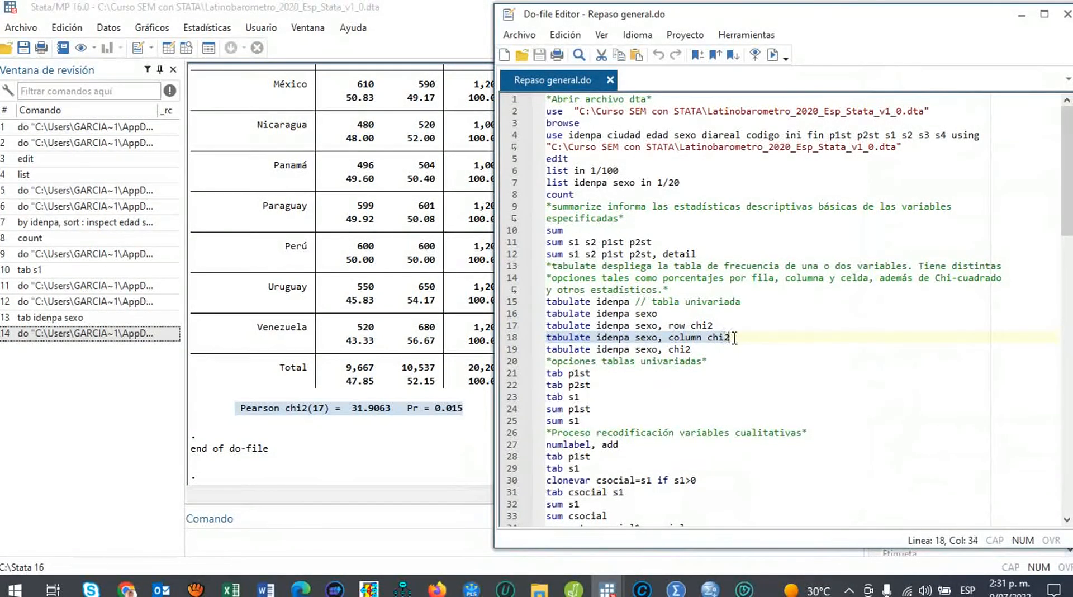
left_click(773, 55)
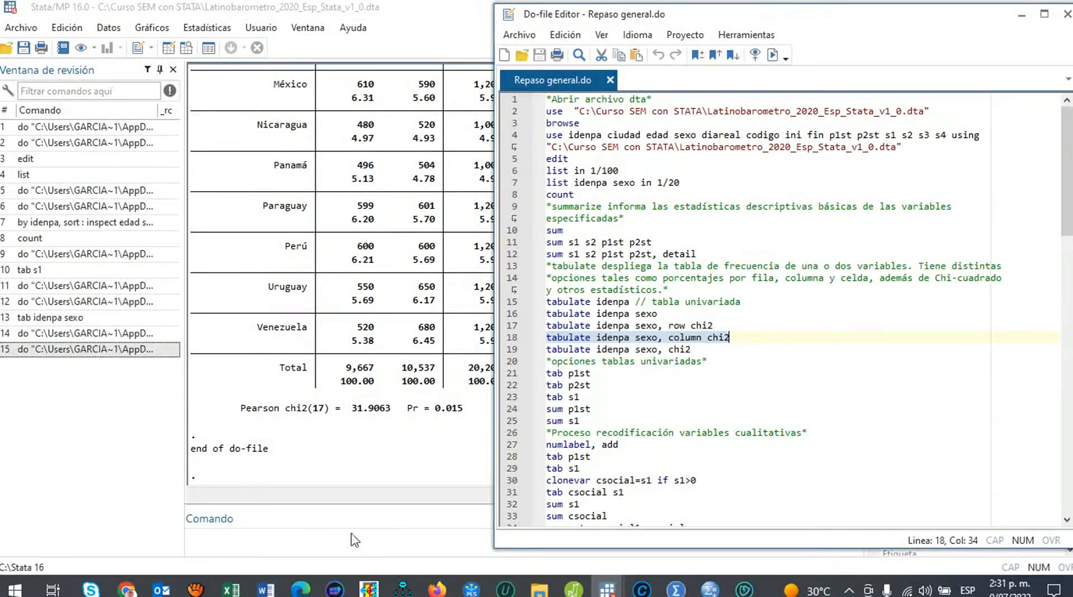
Examine the column percentages by country and sex, starting from the head of the newest output table.
left_click(354, 540)
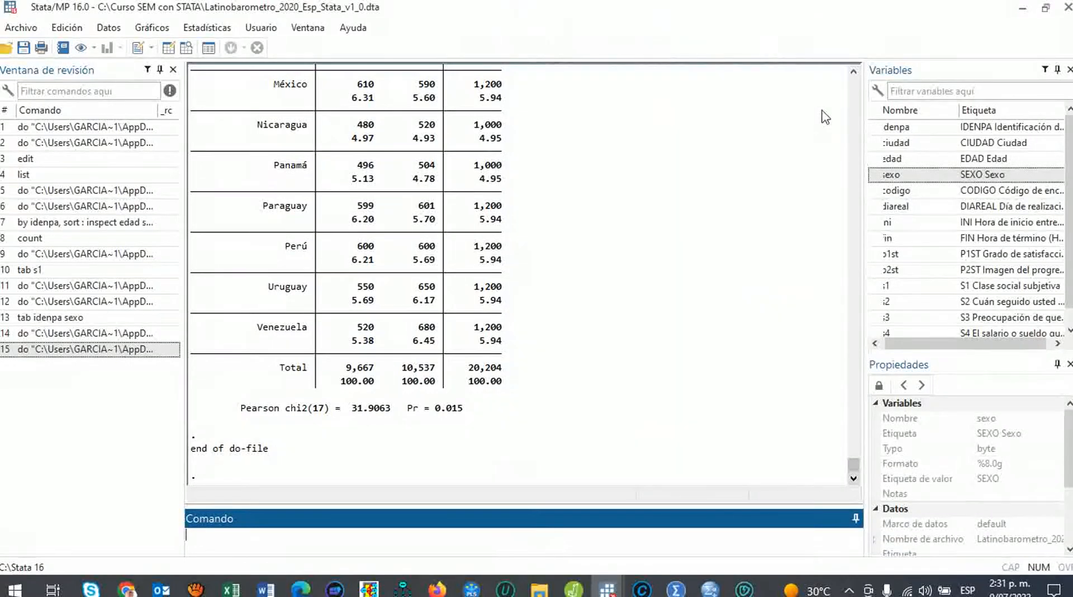
left_click(853, 71)
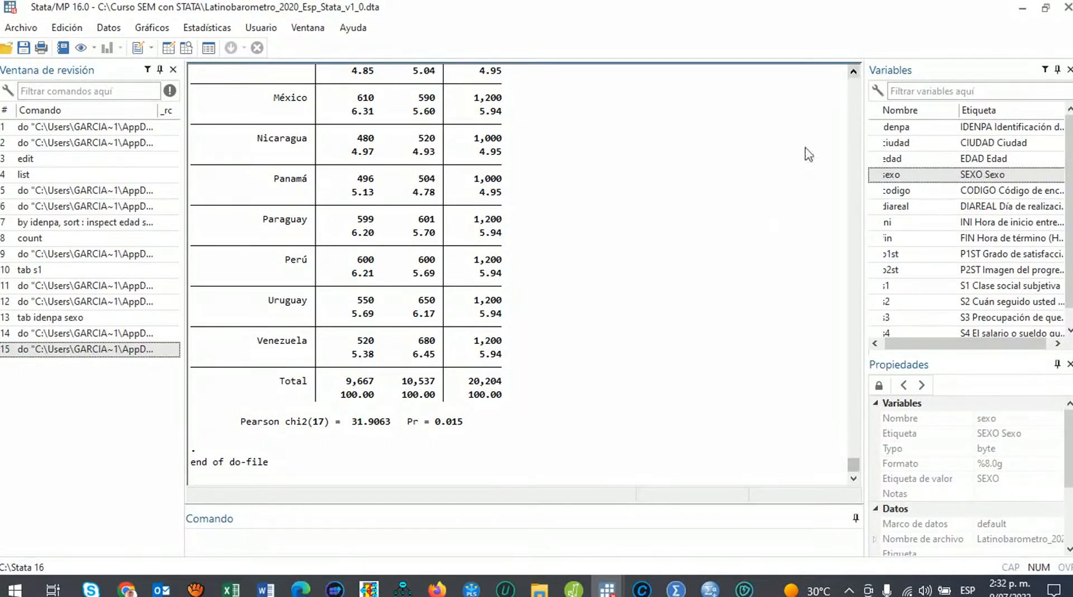
left_click(853, 93)
left_click(852, 93)
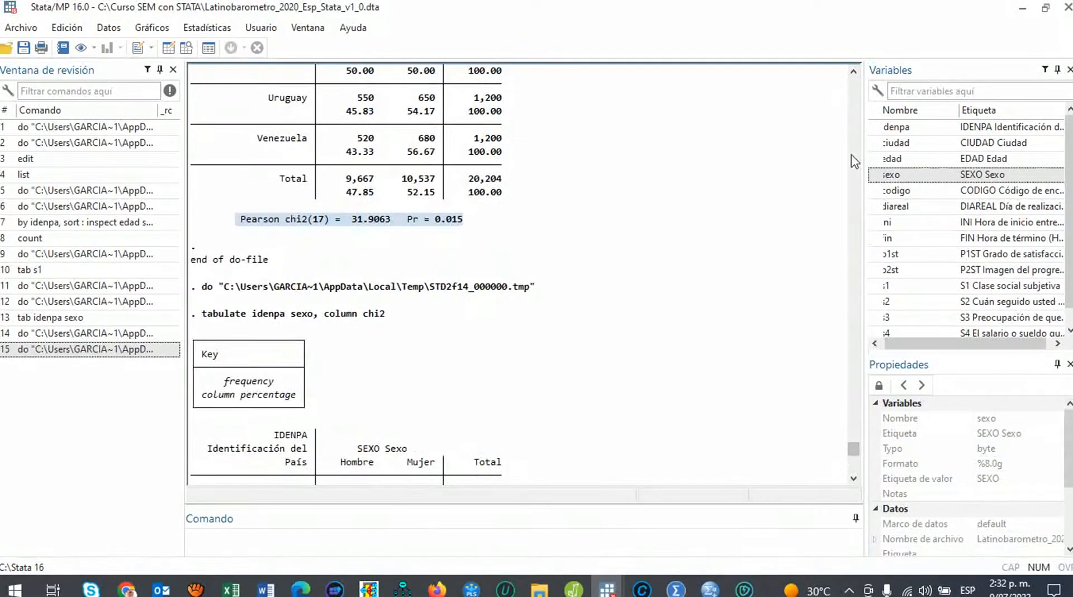
left_click(854, 478)
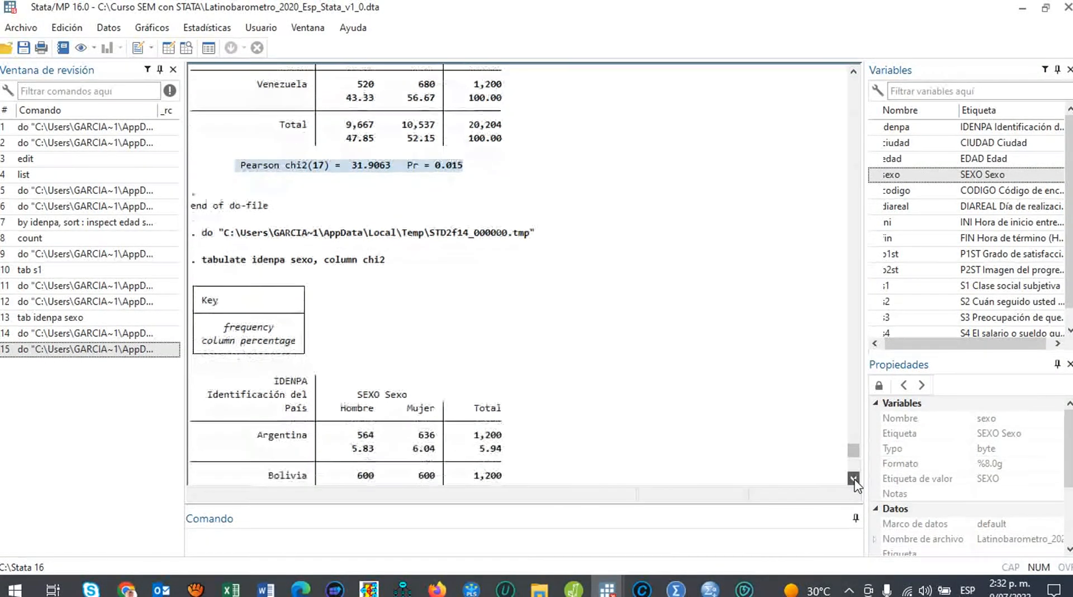
left_click_drag(853, 478, 853, 479)
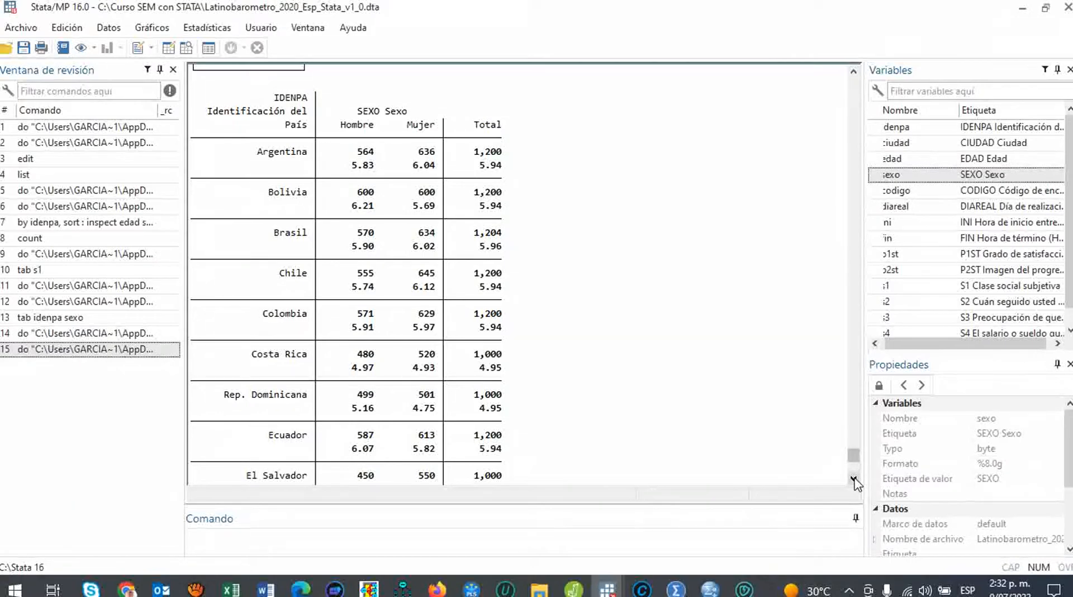
Run only the do-file line "tabulate idenpa sexo, chi2" from Repaso general.do and return to the main results.
scroll(855, 482, "down", 9)
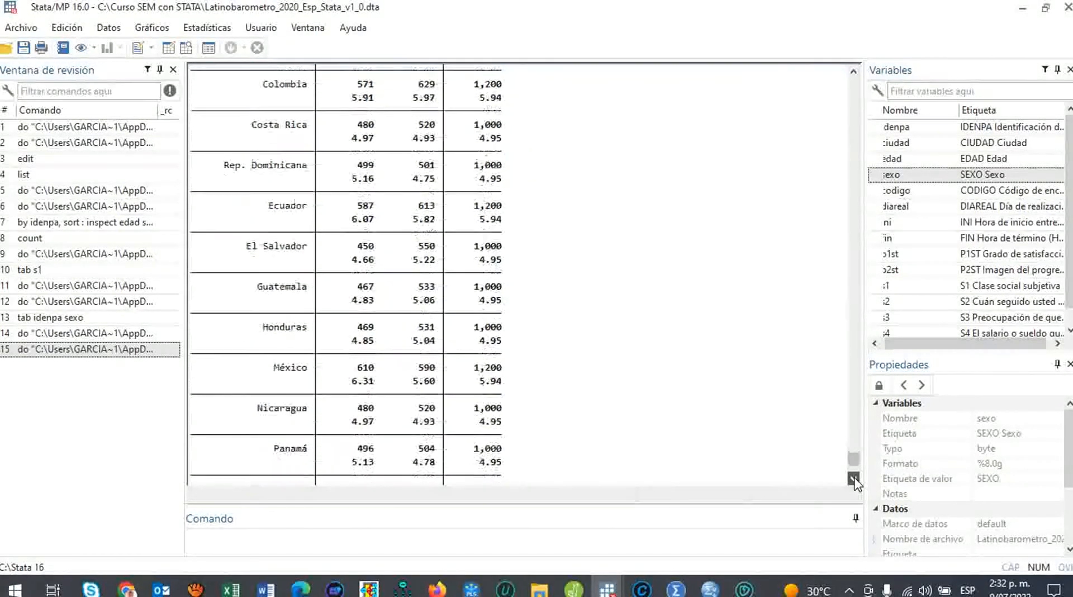
scroll(854, 482, "down", 4)
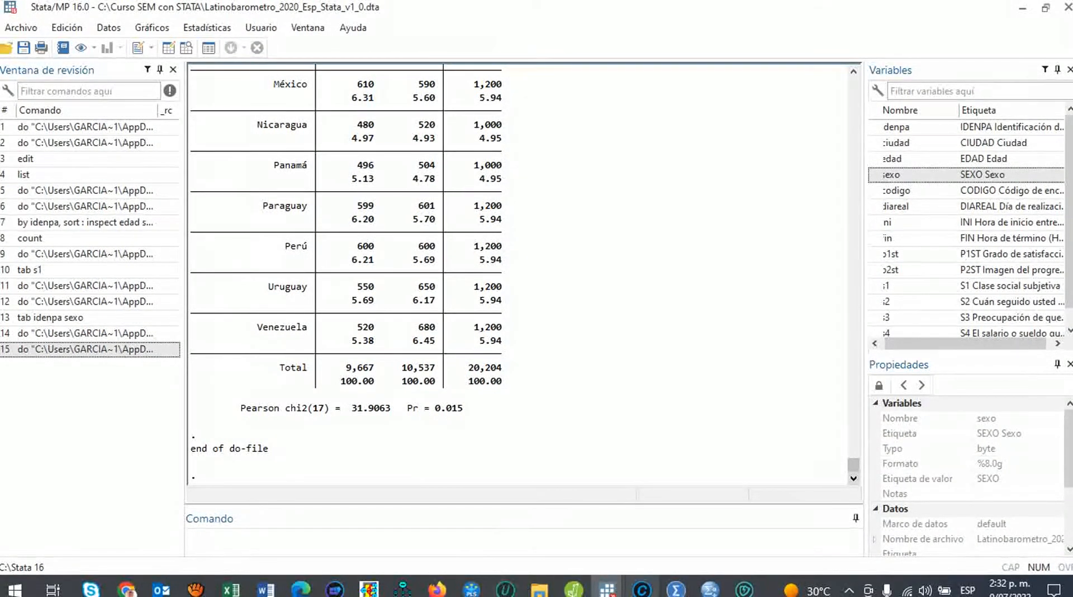
mouse_move(608, 589)
left_click(693, 511)
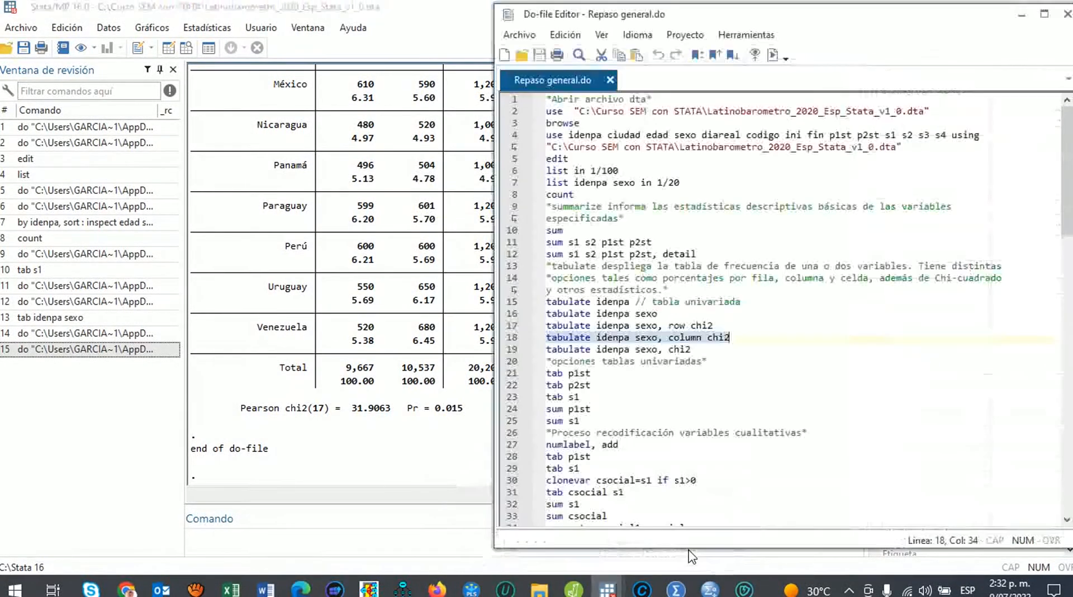
left_click(548, 349)
left_click_drag(548, 349, 693, 349)
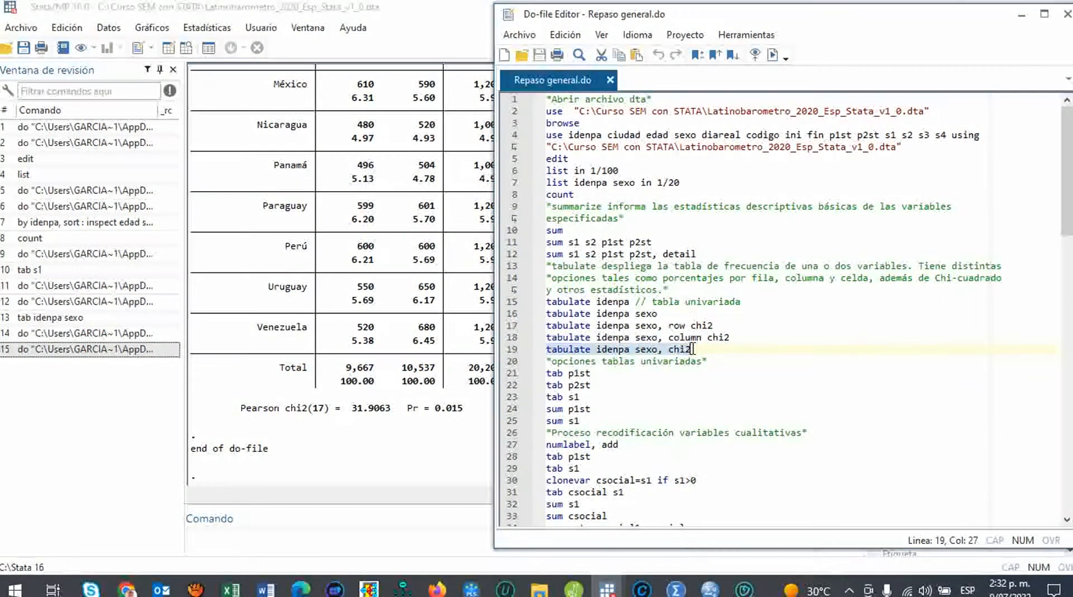
left_click(774, 55)
left_click(285, 541)
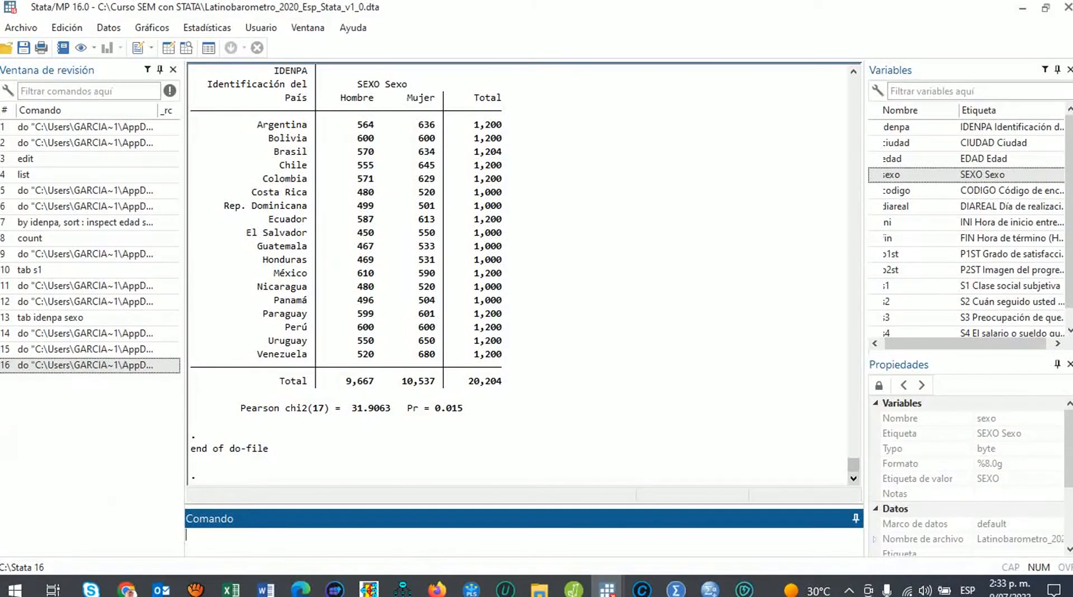
Copy the do-file line "tabulate idenpa sexo, column chi2" into the command line.
mouse_move(608, 590)
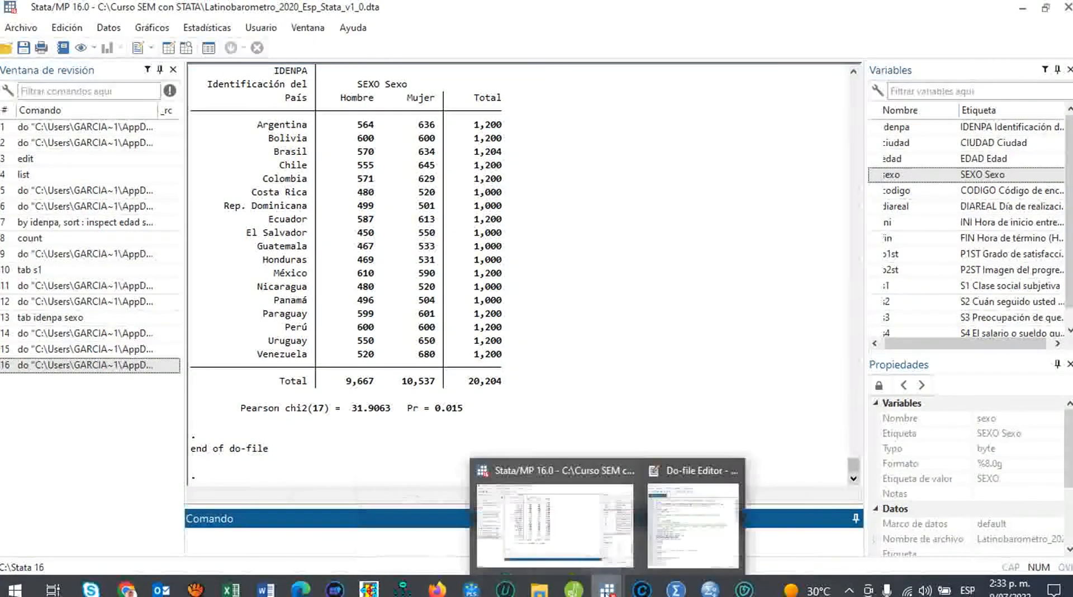
left_click(705, 537)
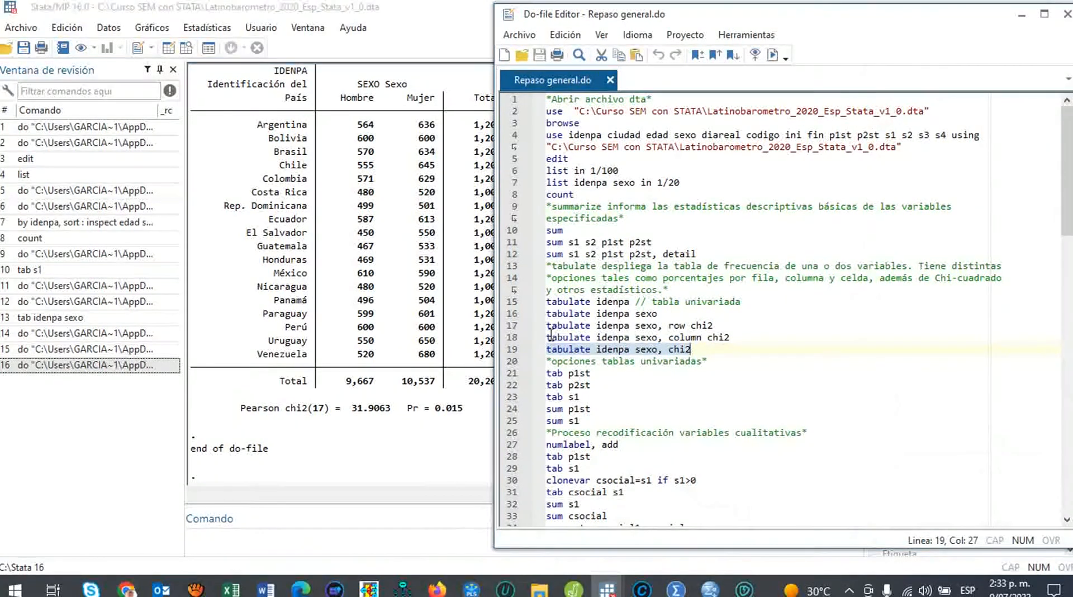
left_click_drag(547, 336, 735, 338)
key("ctrl+c")
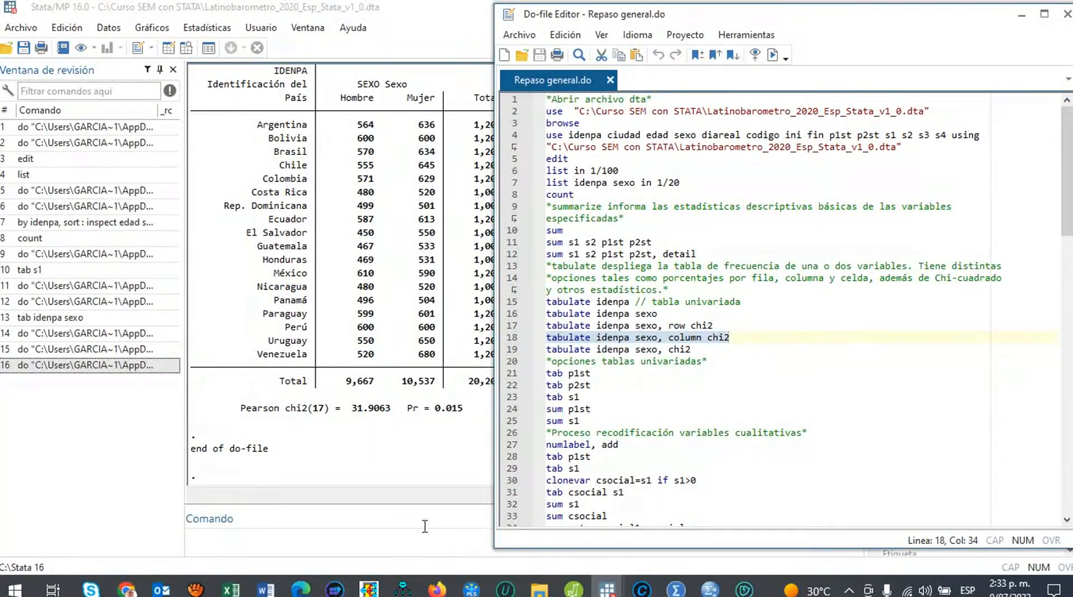
left_click(287, 549)
key("ctrl+v")
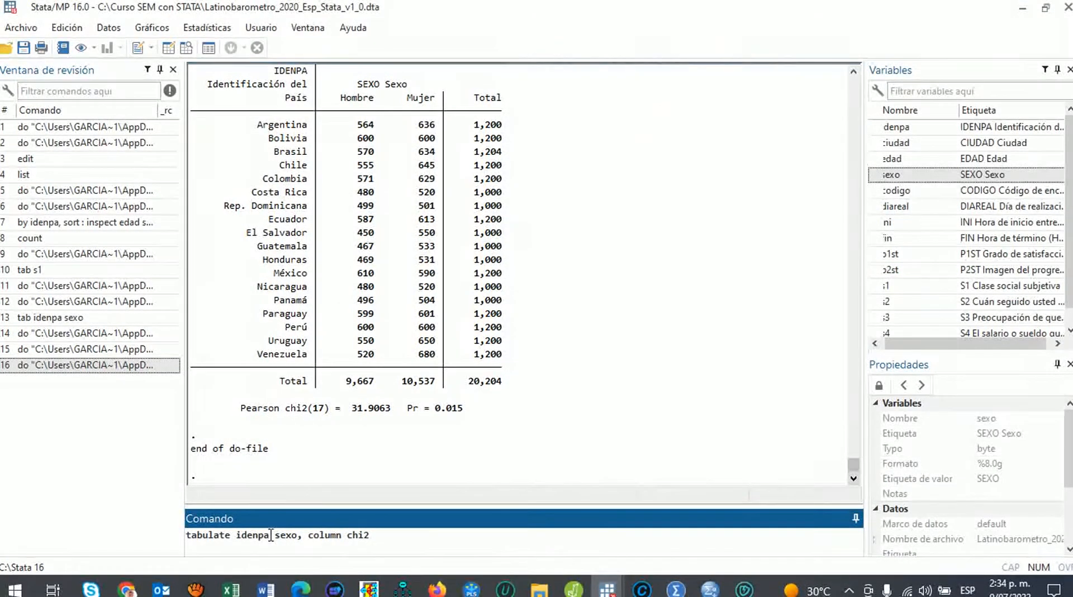
Edit the pasted tabulate command so that it crosses sexo with s1.
left_click_drag(274, 536, 237, 535)
key("BackSpace")
key("Delete")
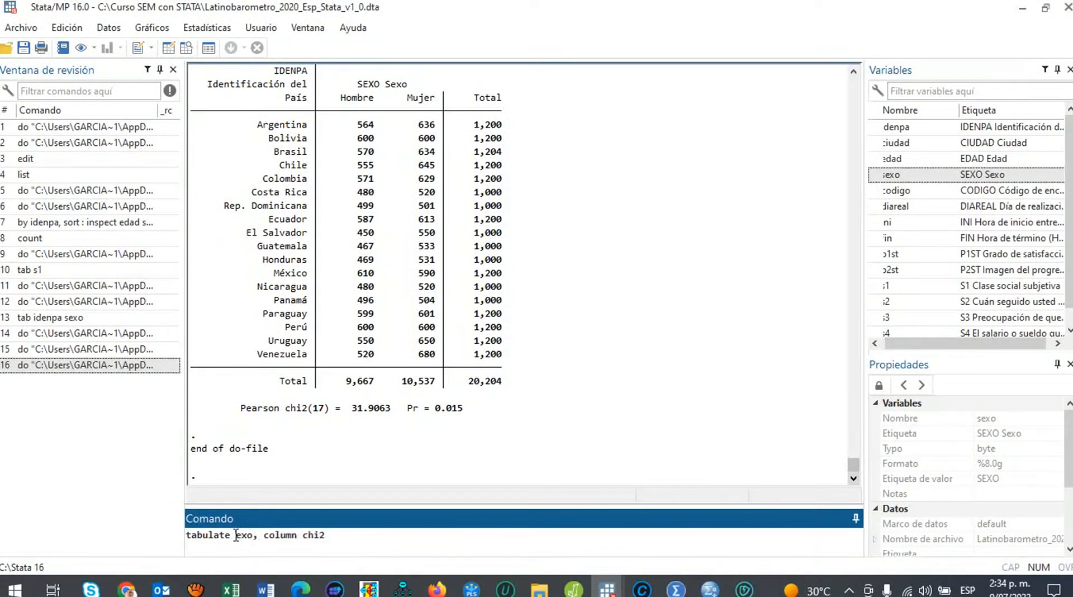
type("x")
key("Delete")
type("s")
key("BackSpace")
key("BackSpace")
type("s")
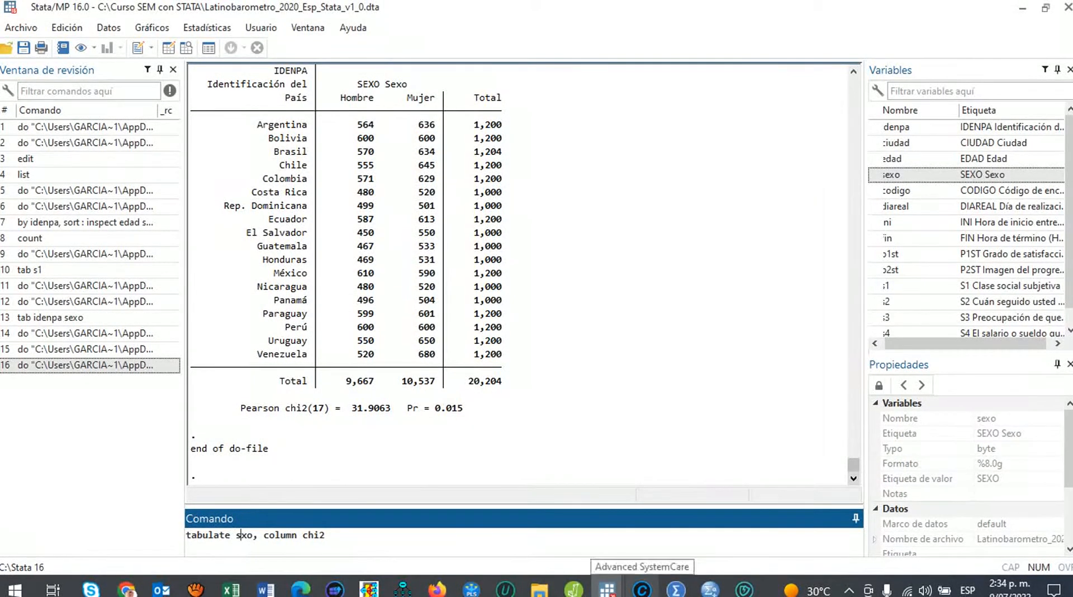
type("exo")
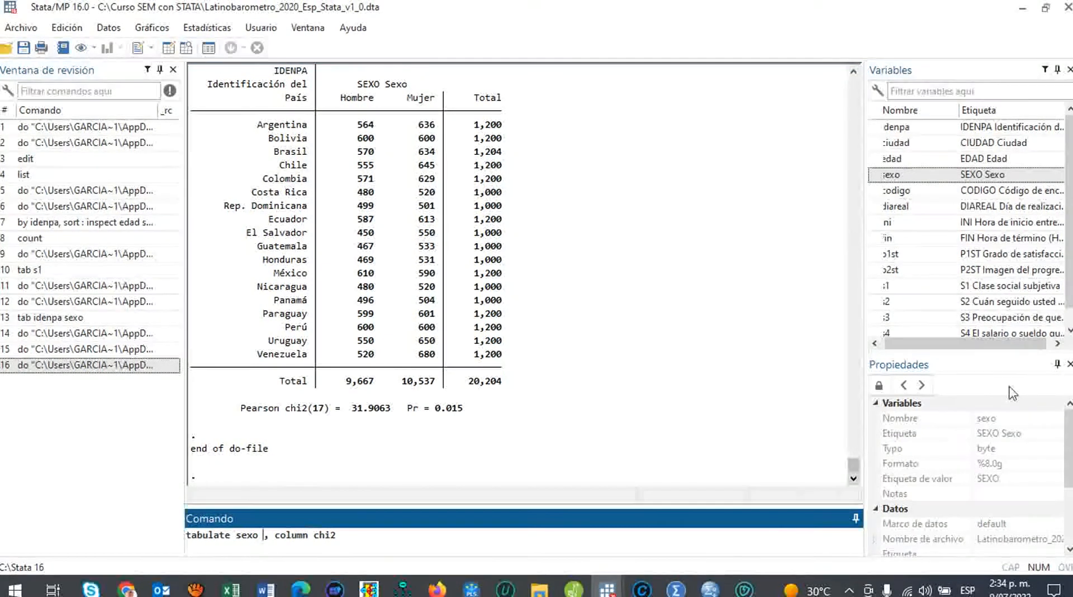
left_click(1069, 334)
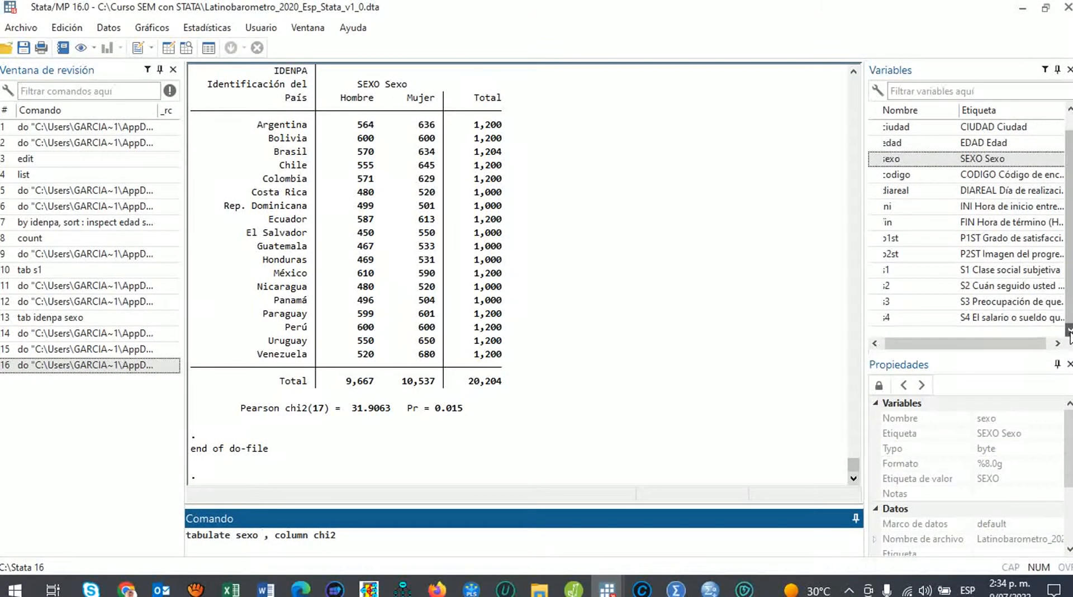
left_click(875, 343)
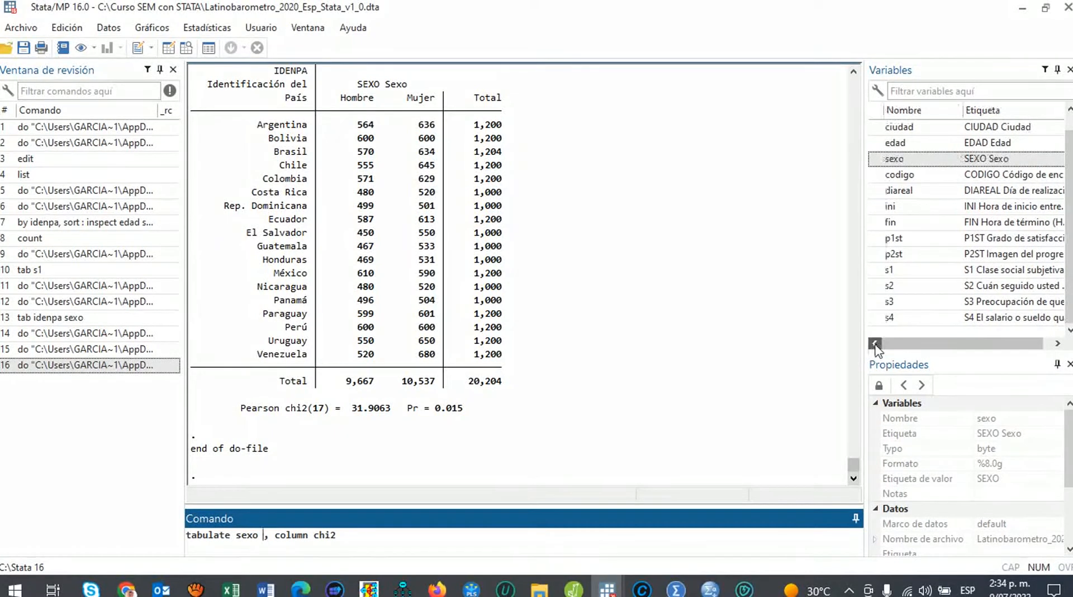
double_click(928, 270)
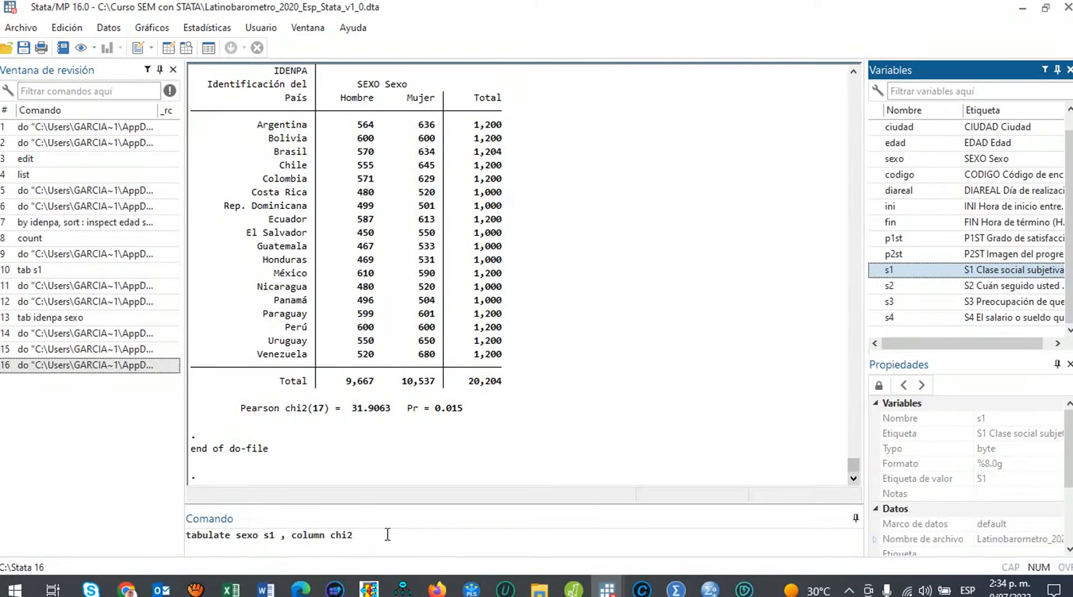
Replace the column option with row and run "tabulate sexo s1 , row chi2".
double_click(293, 538)
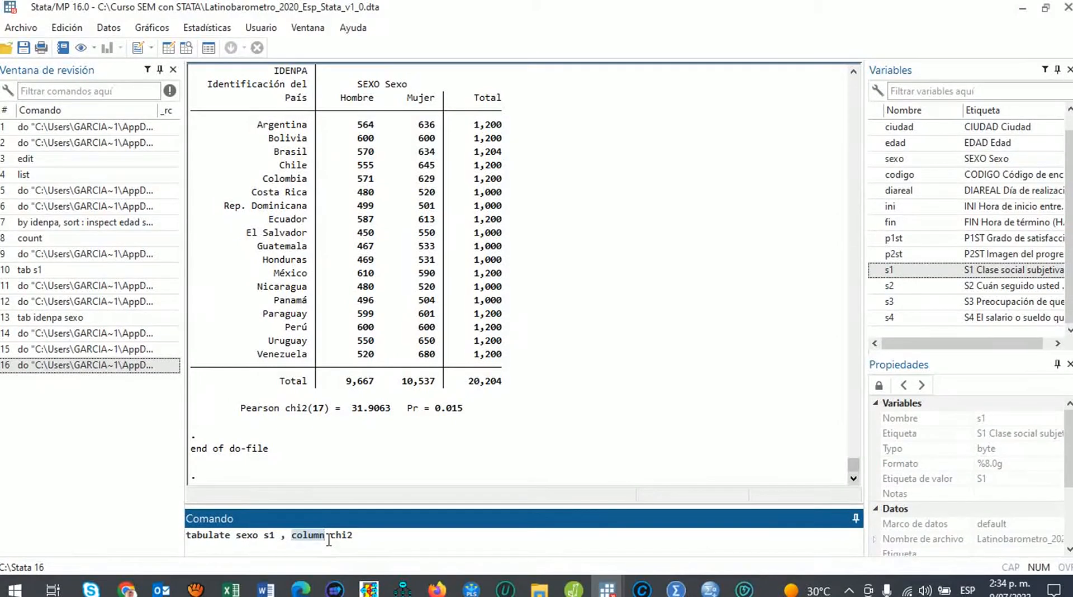
type("ro")
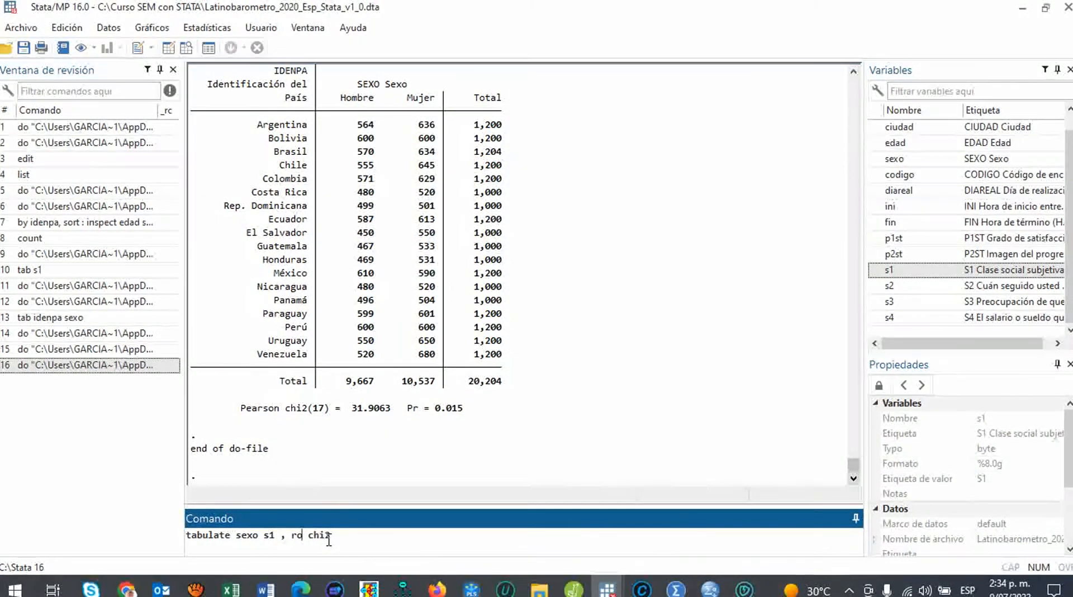
type("w")
key("Return")
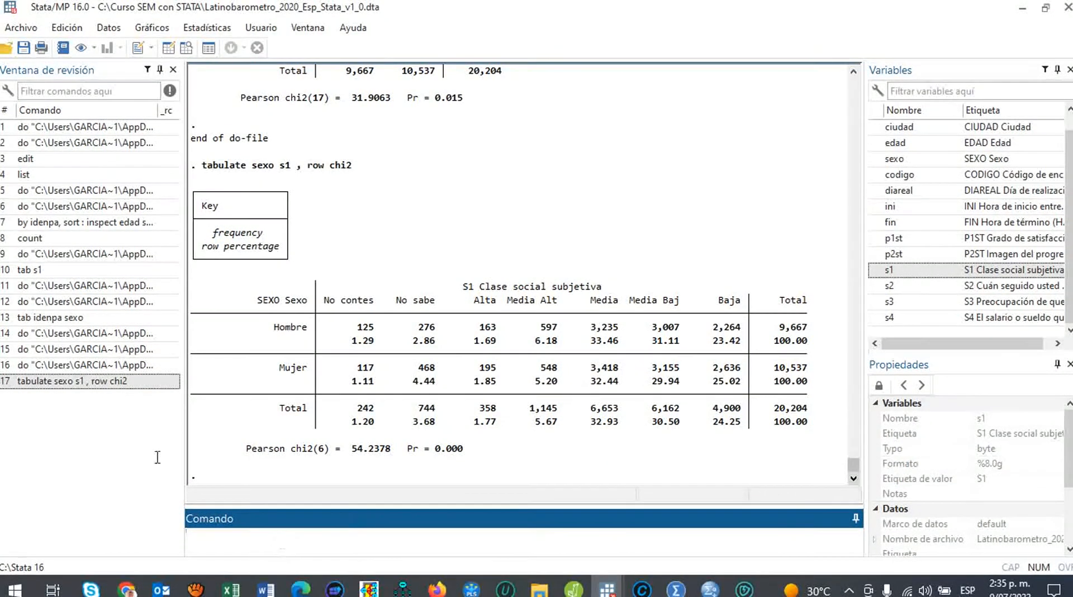
Copy the command "tabulate sexo s1 , row chi2" from the history into the do-file as a new line below "tabulate idenpa sexo, chi2".
left_click(116, 384)
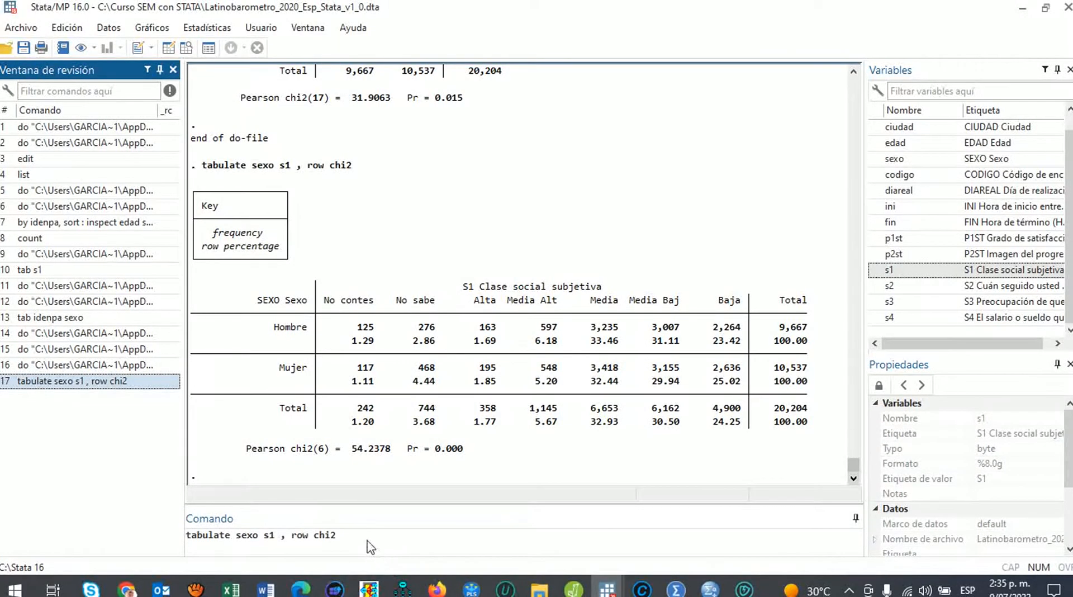
left_click_drag(366, 538, 186, 536)
key("ctrl+c")
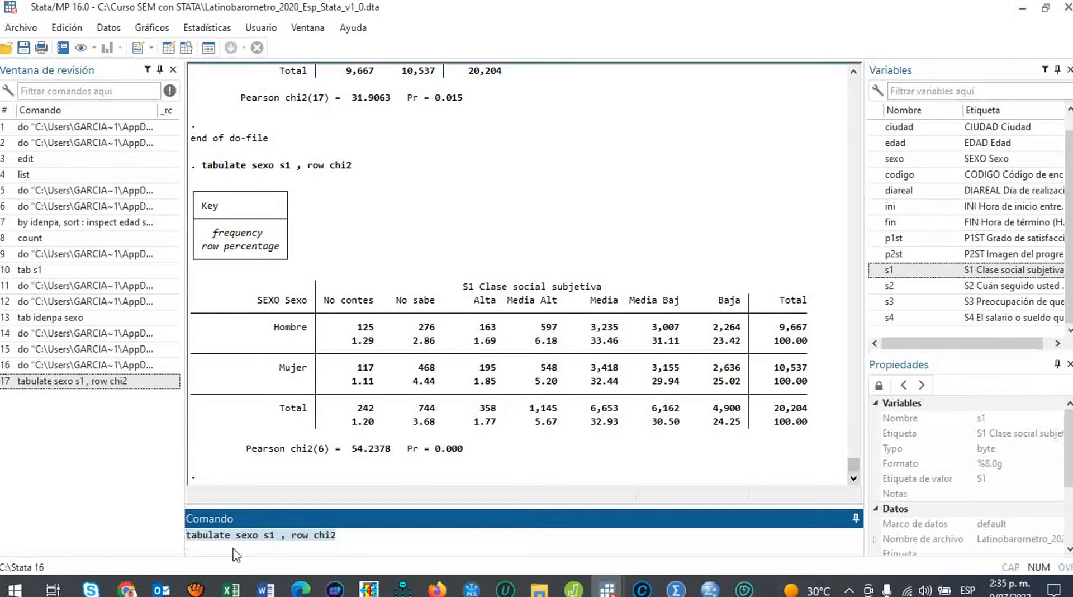
mouse_move(607, 588)
left_click(663, 559)
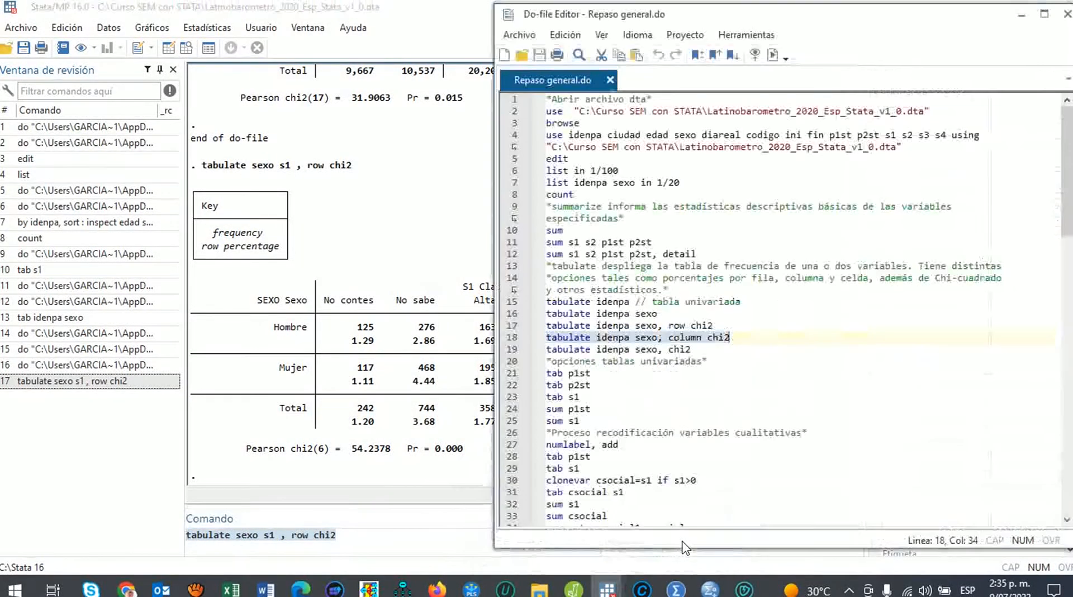
left_click(749, 342)
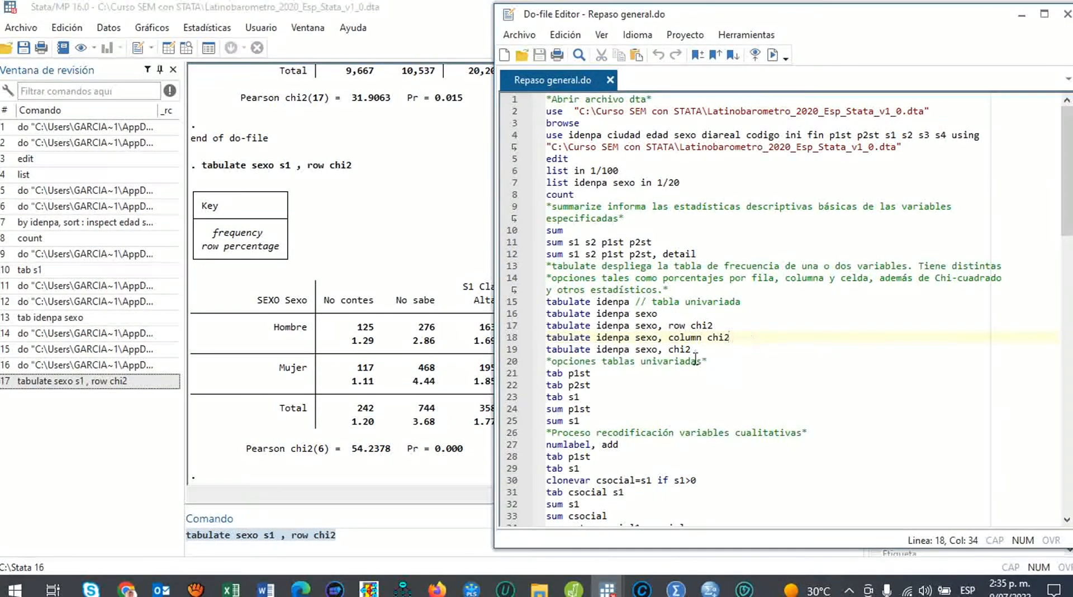
key("Return")
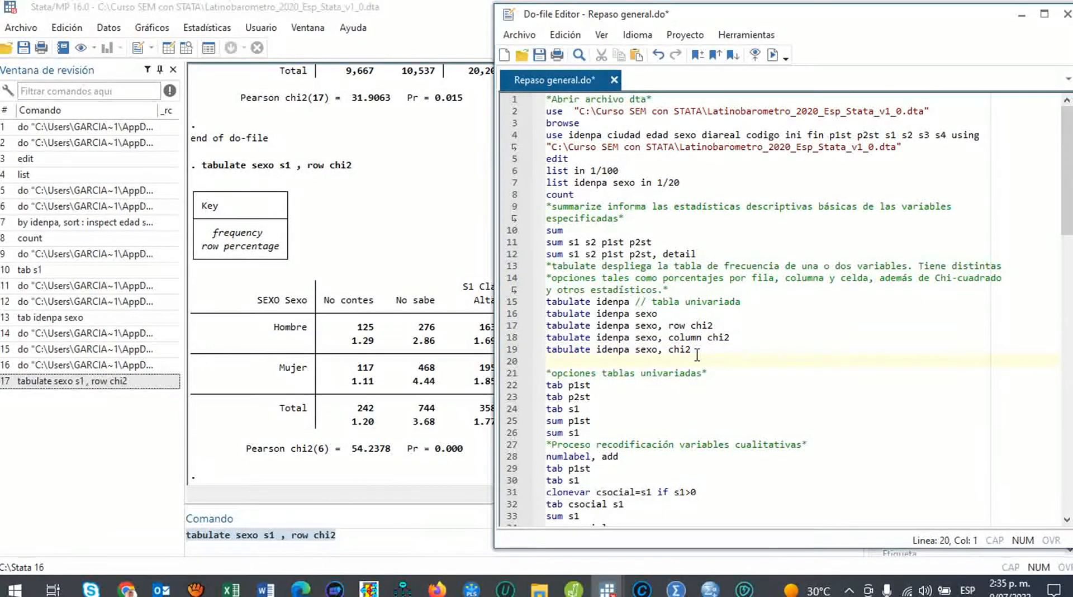
key("ctrl+v")
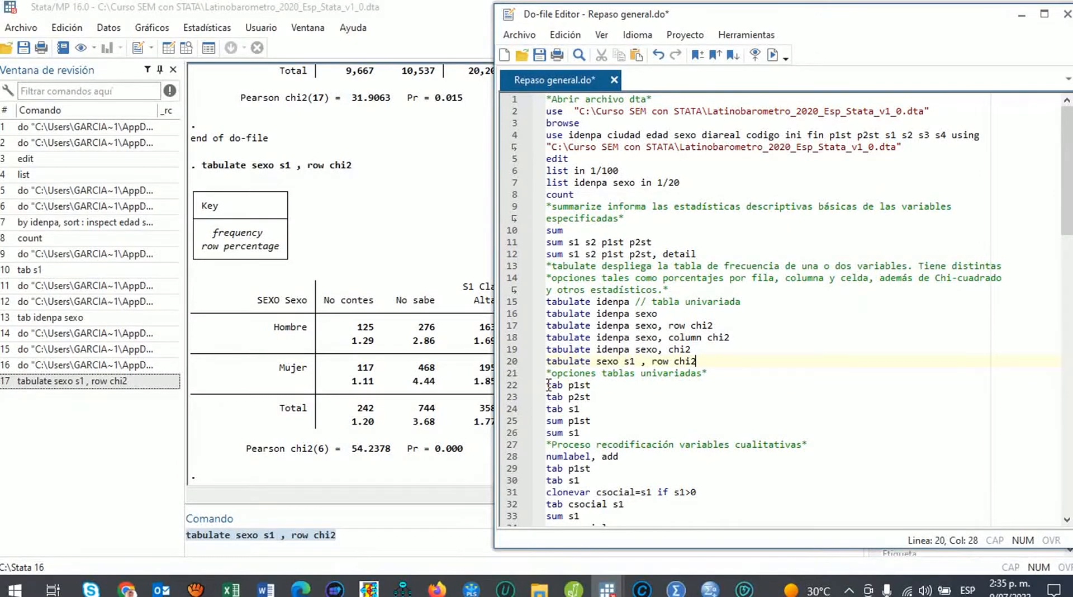
Run the do-file block from "tab p1st" through "sum s1", and clear the leftover command from the command line.
left_click_drag(548, 384, 596, 434)
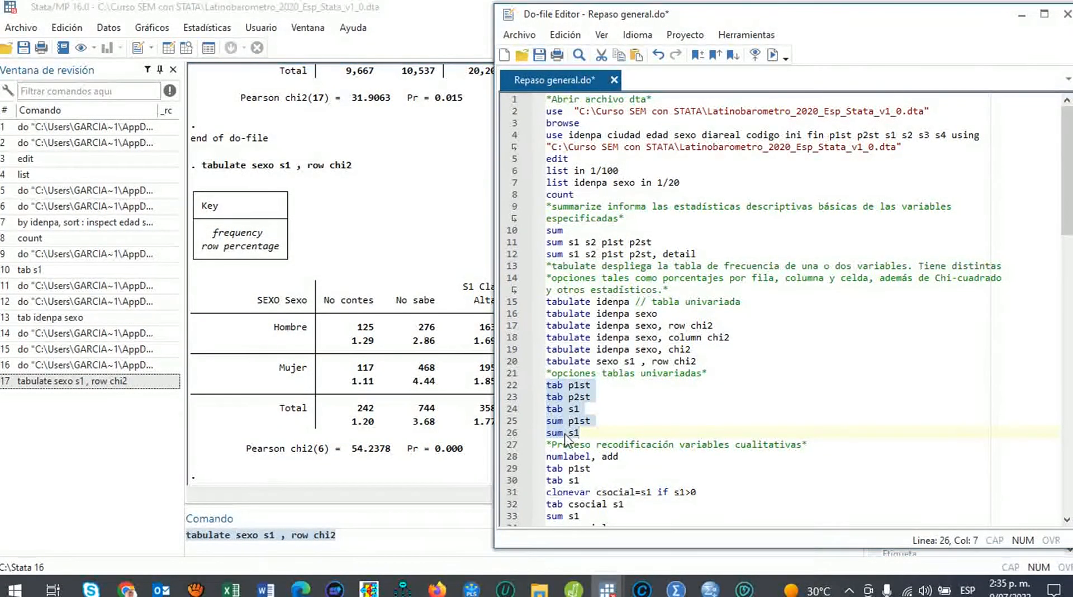
left_click(773, 56)
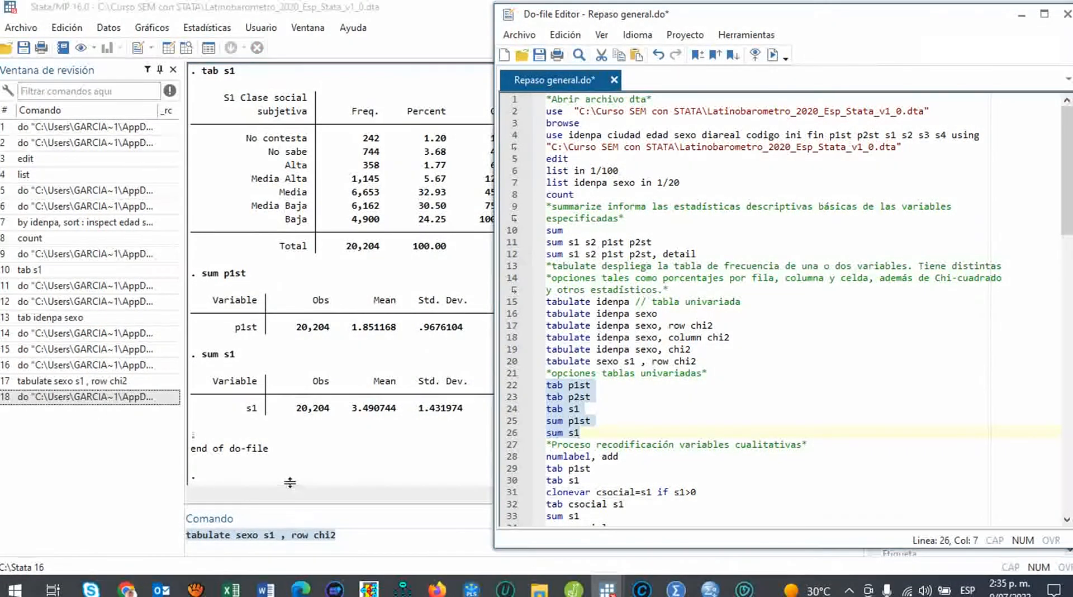
left_click(351, 540)
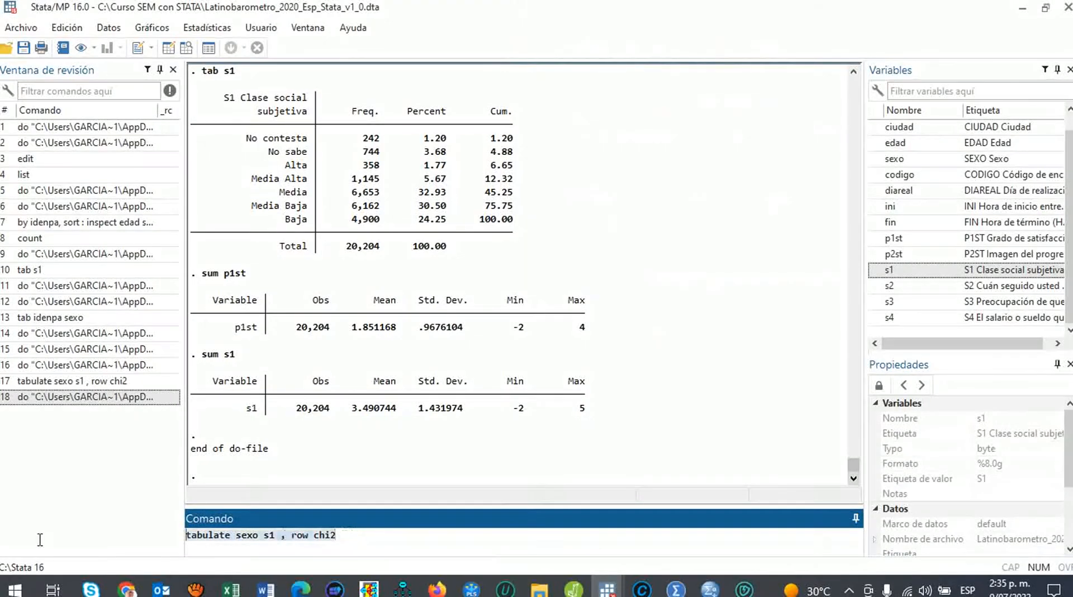
key("BackSpace")
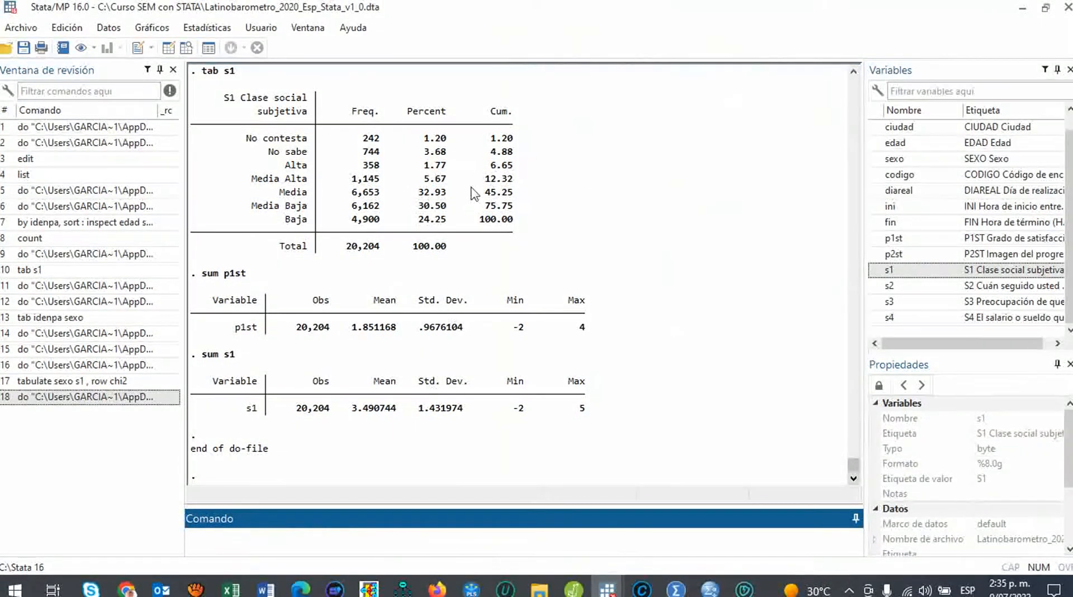
Examine the one-way frequency tables of p1st, p2st and s1 in the newest output, starting from the p1st table.
left_click(853, 72)
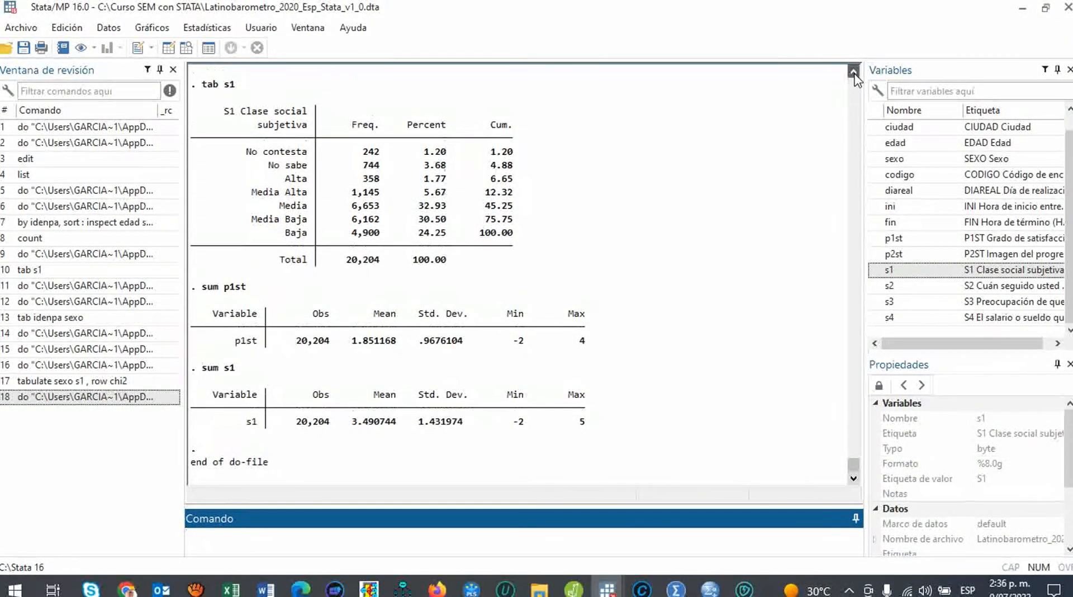
left_click(854, 72)
left_click_drag(853, 73, 854, 72)
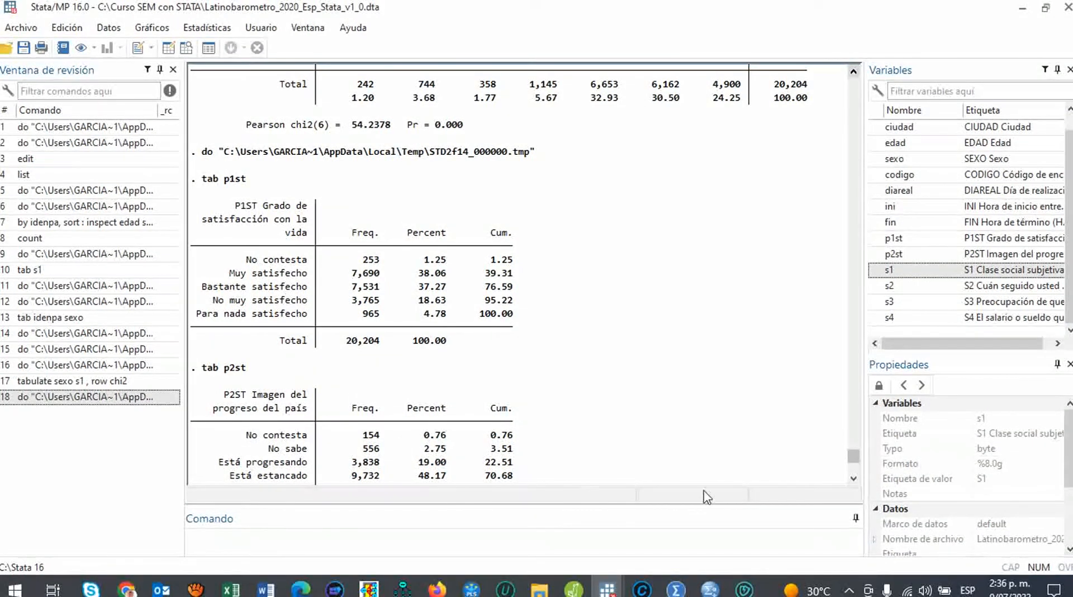
left_click(853, 479)
left_click(853, 479)
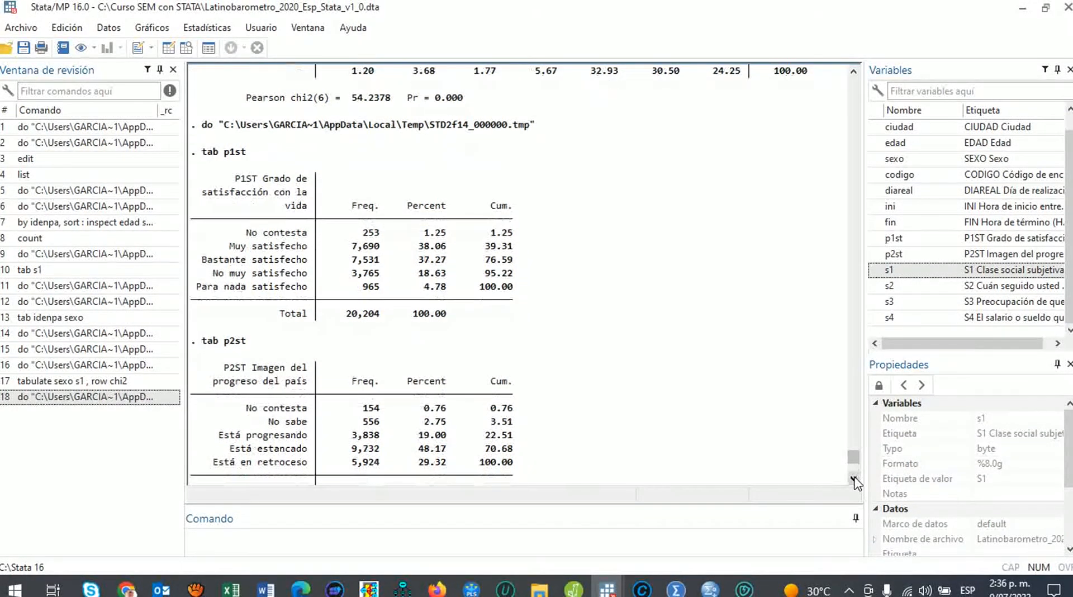
left_click(854, 479)
left_click(853, 479)
left_click(853, 479)
left_click(854, 479)
left_click(854, 479)
left_click(854, 479)
left_click(854, 479)
left_click(853, 480)
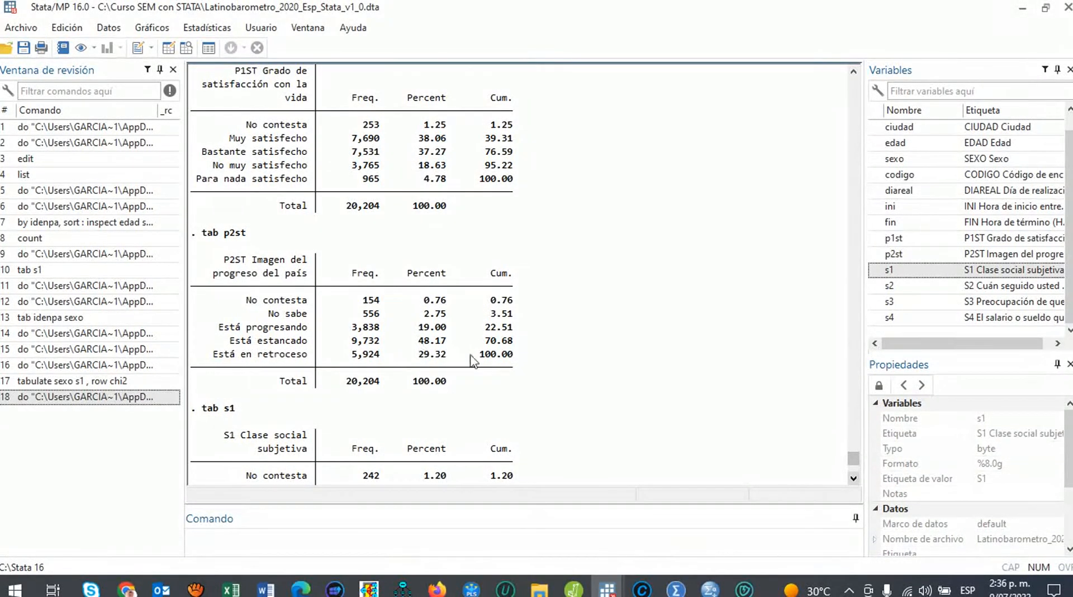
left_click(853, 478)
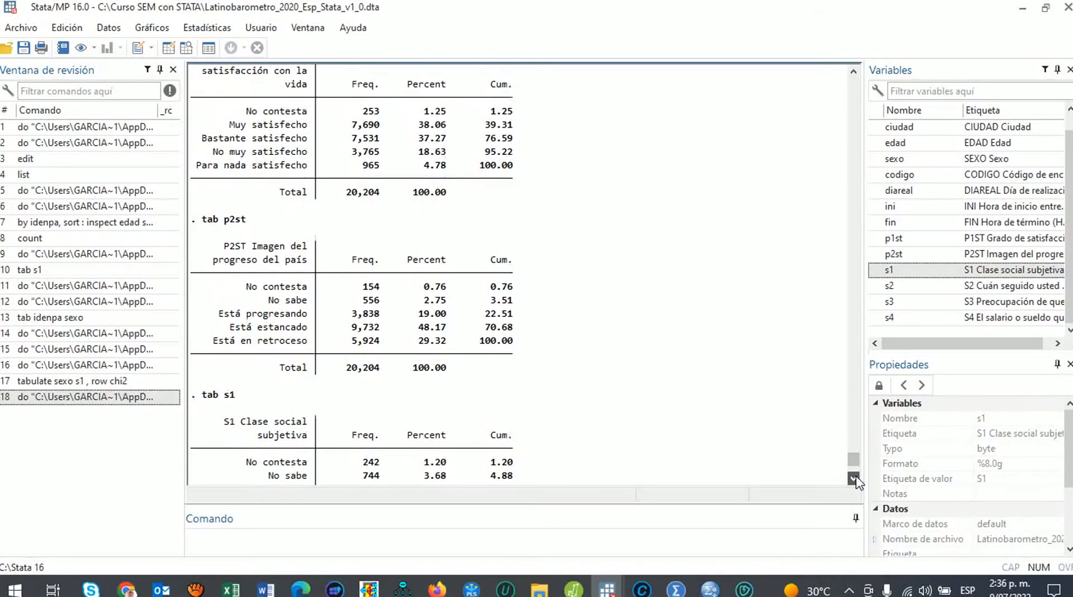
left_click(854, 479)
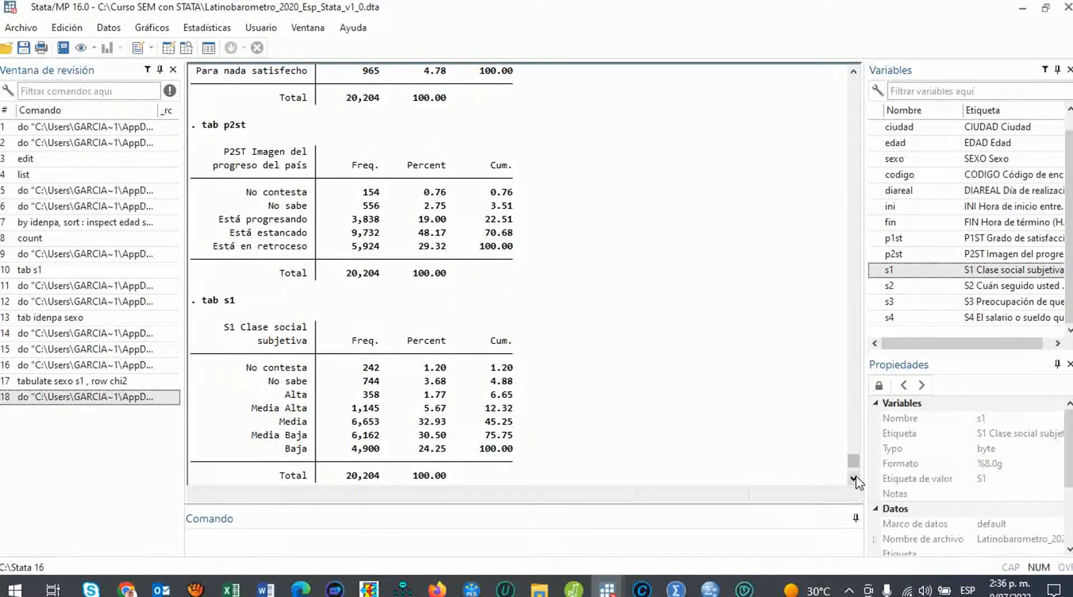
left_click(854, 478)
left_click(854, 478)
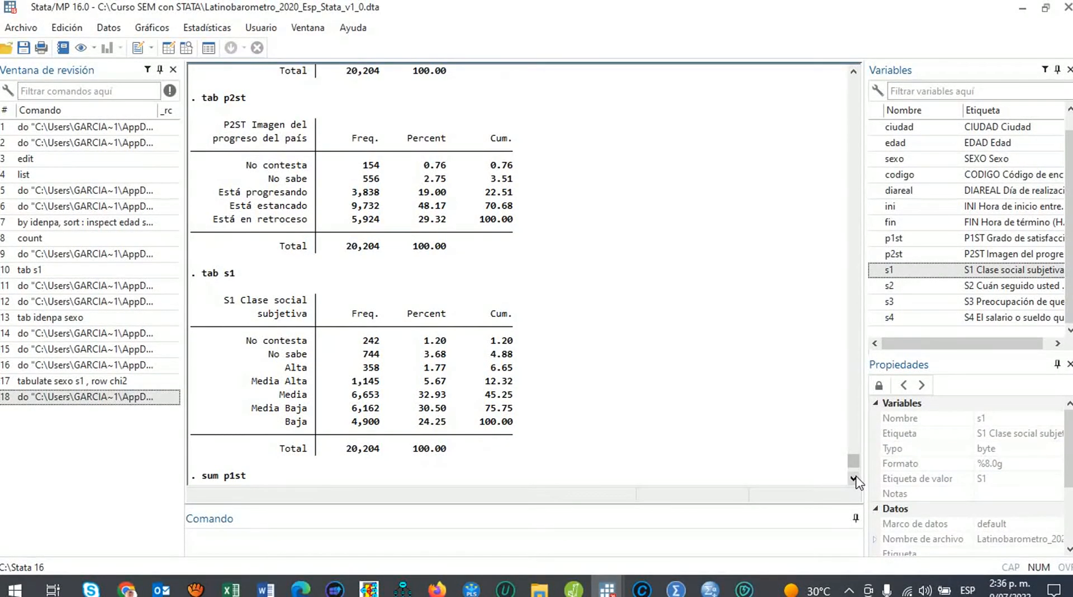
Examine the s1 frequency table and the summary statistics of p1st and s1 through the end of the output.
left_click(853, 478)
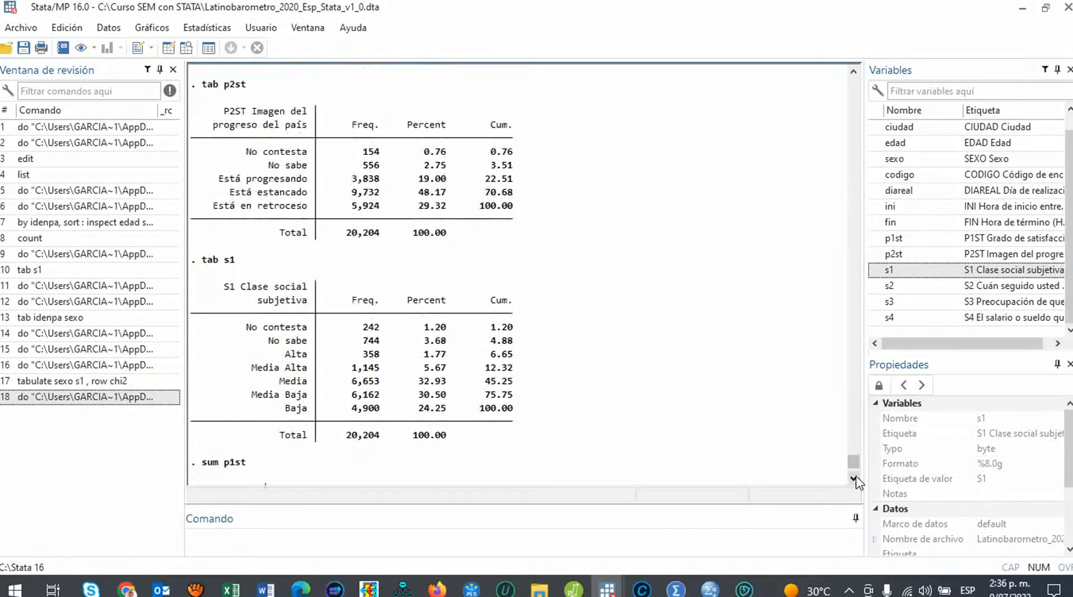
left_click(854, 478)
left_click(853, 478)
left_click(853, 478)
left_click(853, 478)
left_click(854, 479)
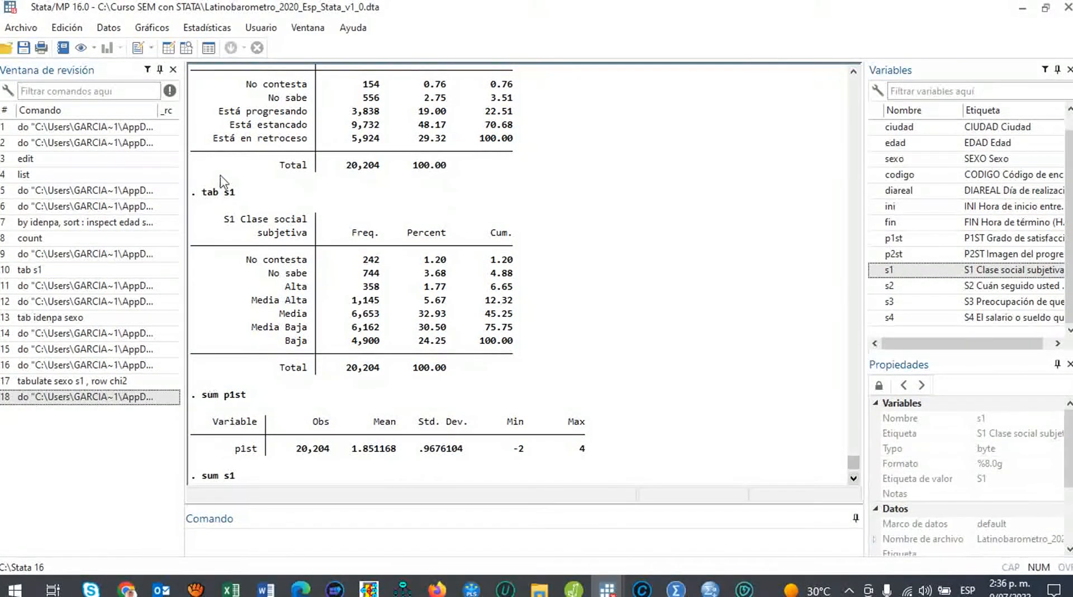
left_click(853, 479)
left_click(854, 478)
left_click(854, 478)
left_click(854, 478)
left_click(853, 479)
left_click(853, 479)
left_click(853, 479)
left_click(854, 478)
left_click(854, 479)
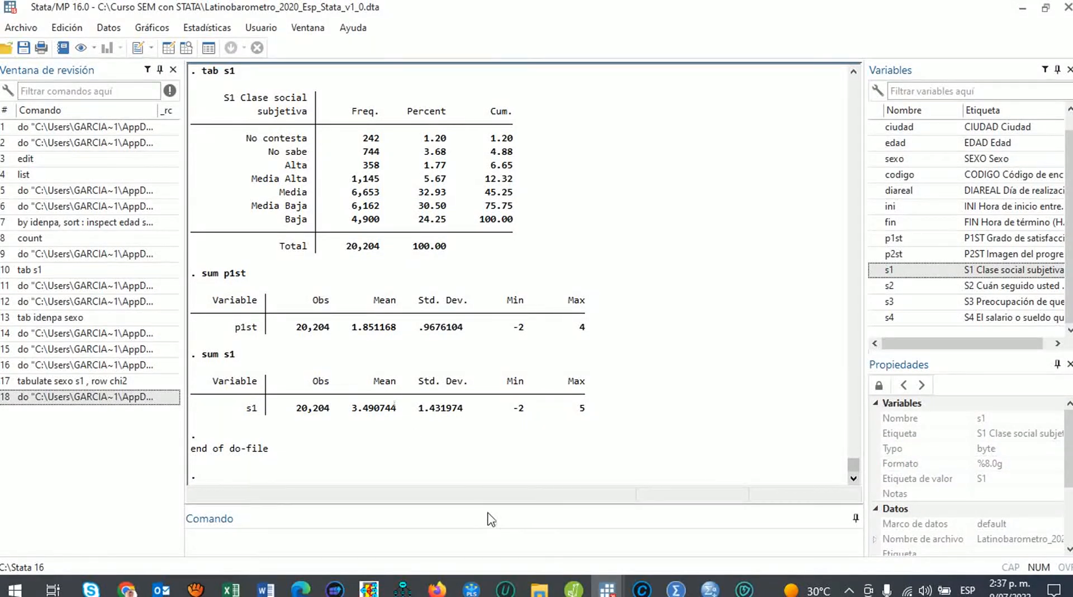
In the do-file, select the block from the "Proceso recodificación variables cualitativas" comment through the "d" command after the rename line.
mouse_move(607, 589)
left_click(704, 547)
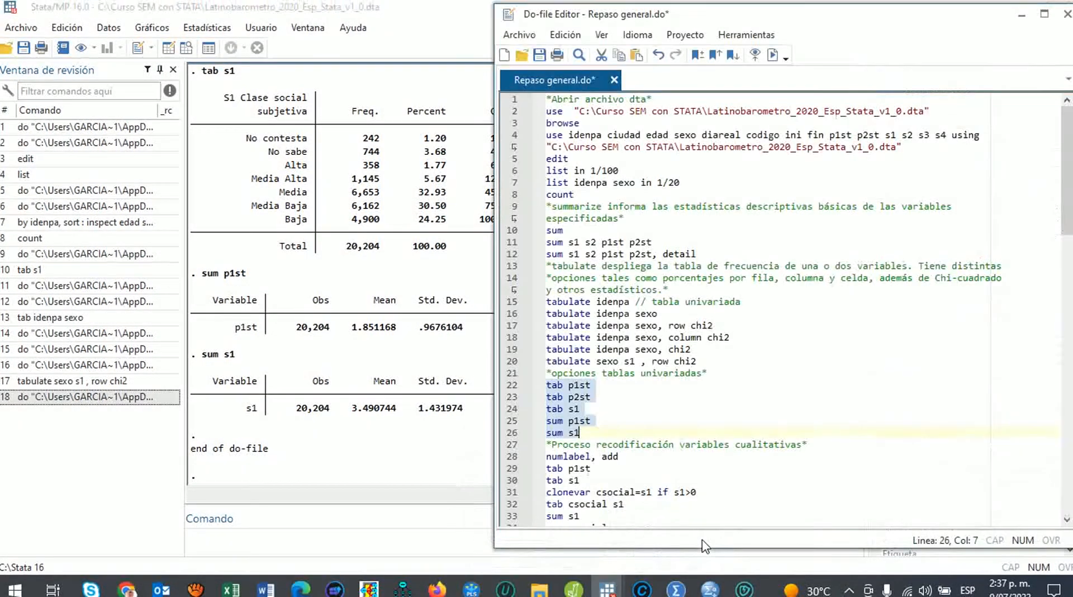
left_click(646, 427)
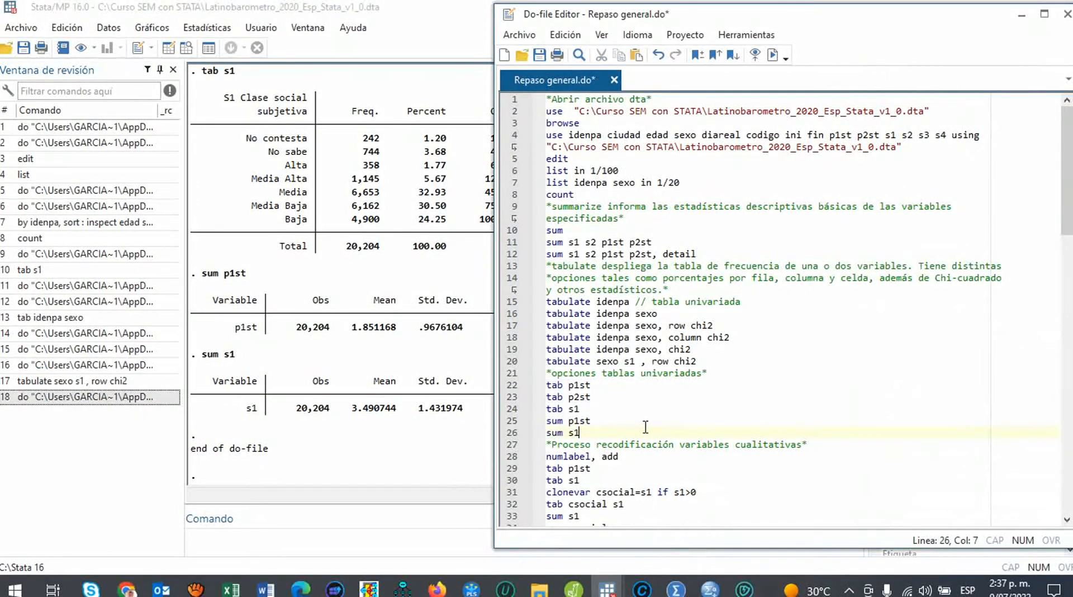
key("Down")
key("Down")
key("Down")
key("Down")
key("Down")
key("Down")
key("Down")
key("Down")
key("Down")
key("Down")
key("Down")
key("Down")
key("Down")
key("Down")
key("Down")
key("Down")
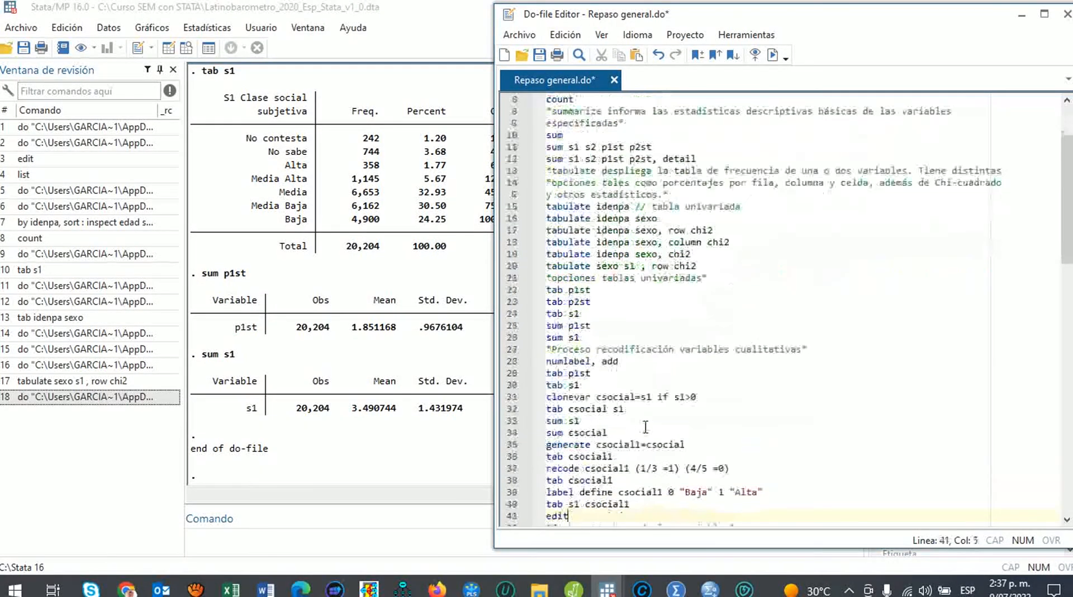
key("Down")
key("Down")
key("Down")
key("Down")
key("Down")
key("Down")
key("Down")
key("Down")
key("Down")
key("Down")
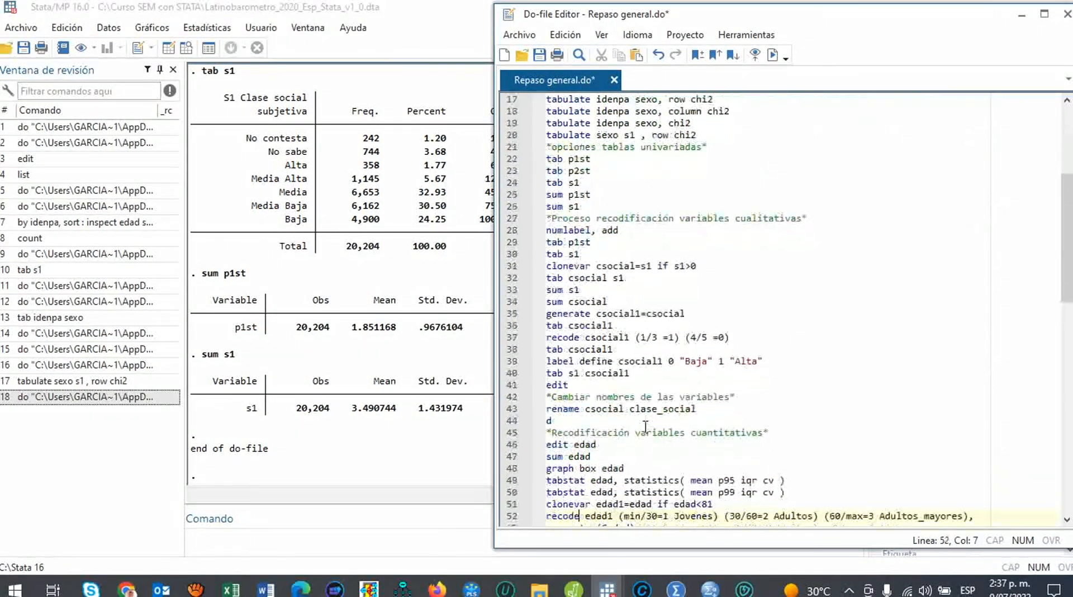
key("Down")
key("Down")
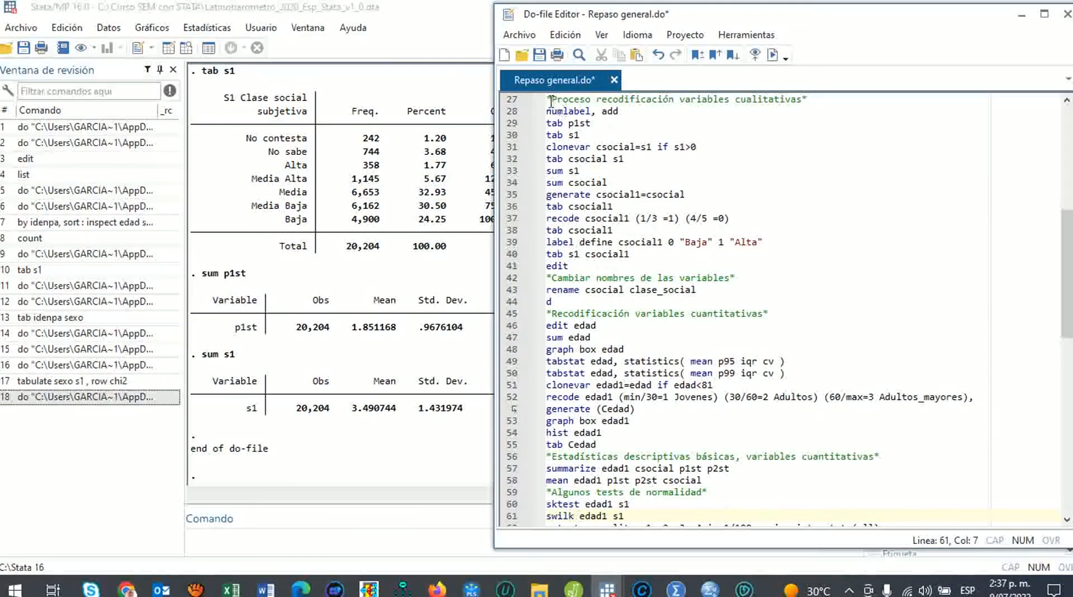
left_click_drag(549, 99, 710, 300)
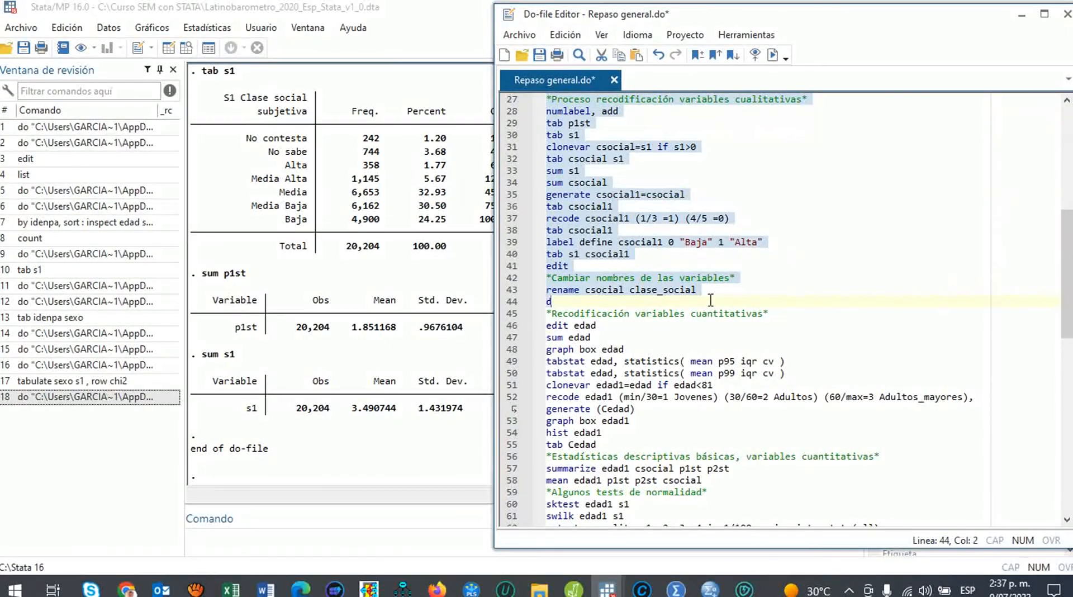